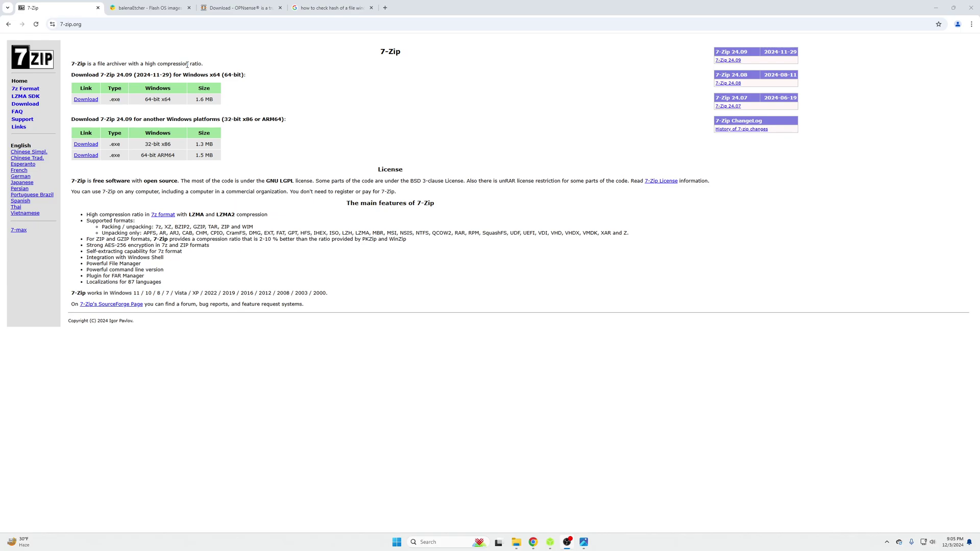
# Step: Open File Explorer's Downloads folder from the taskbar, over the 7-Zip page in Chrome
pyautogui.click(517, 544)
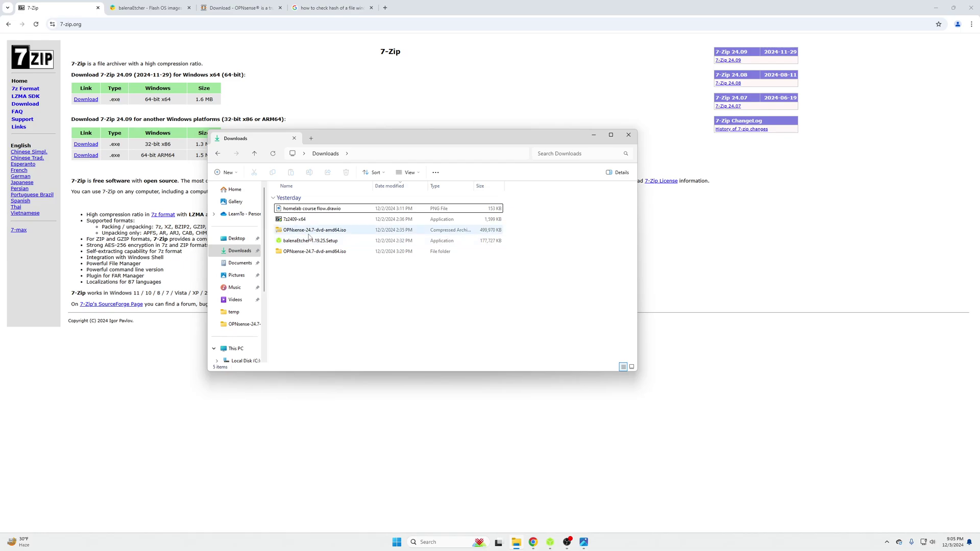
# Step: Check the OPNsense-24.7-dvd-amd64.iso archive's context menu without extracting, then return to Chrome's balenaEtcher page
pyautogui.rightClick(309, 236)
pyautogui.click(292, 316)
pyautogui.click(289, 230)
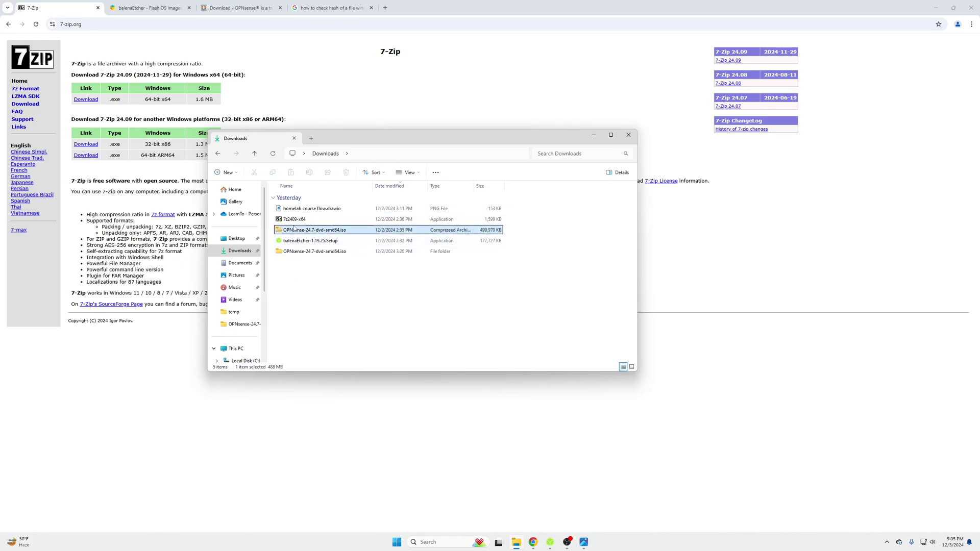
pyautogui.rightClick(289, 234)
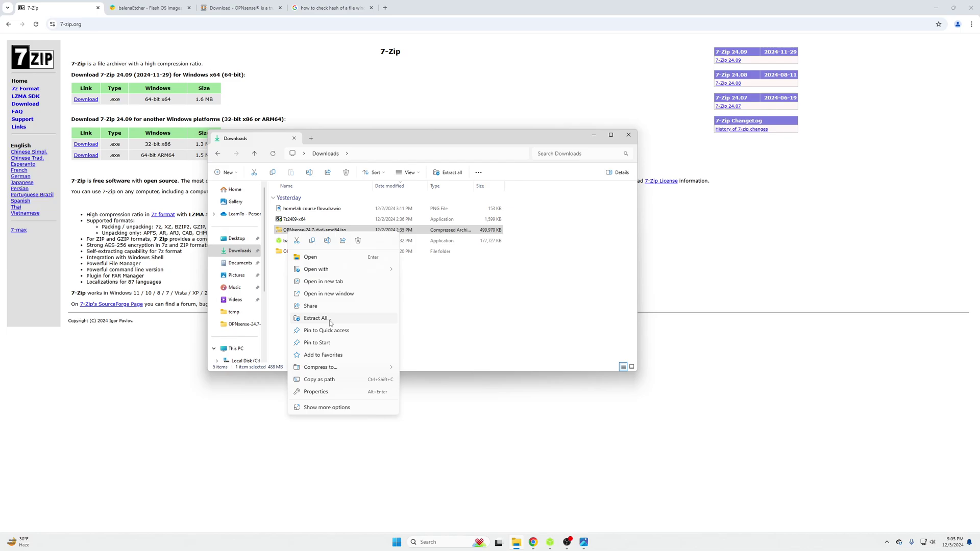
pyautogui.click(439, 304)
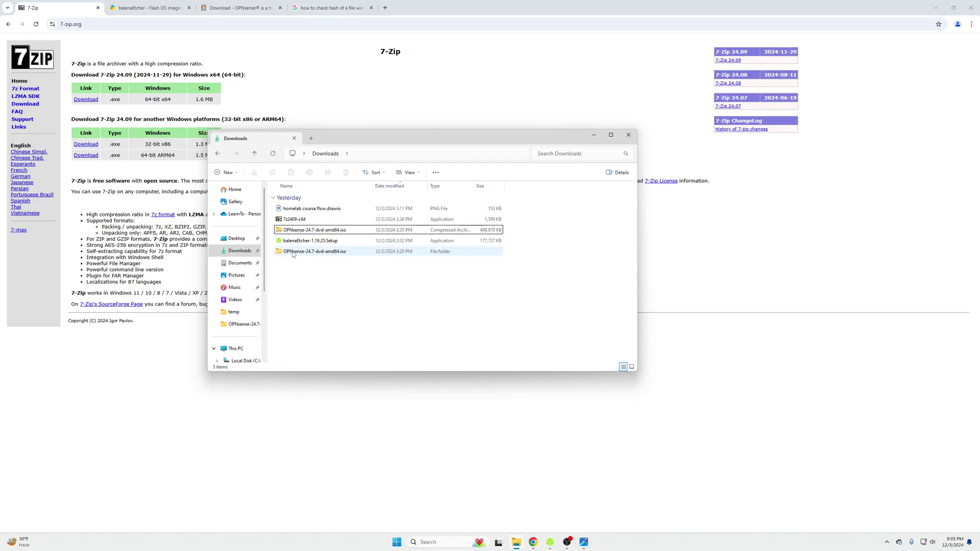
pyautogui.click(150, 8)
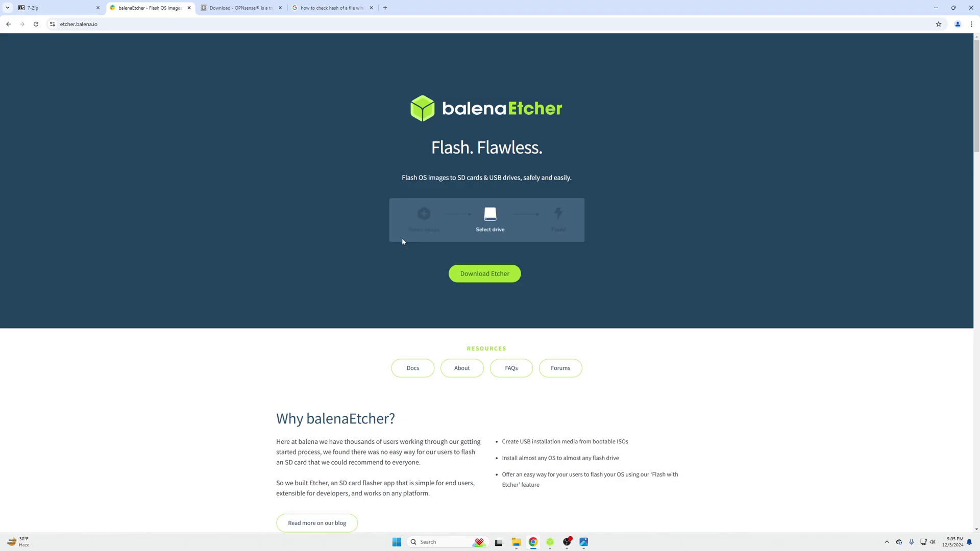
# Step: Switch Chrome to the 'Download - OPNsense' tab showing the SHA256 checksum
pyautogui.click(241, 14)
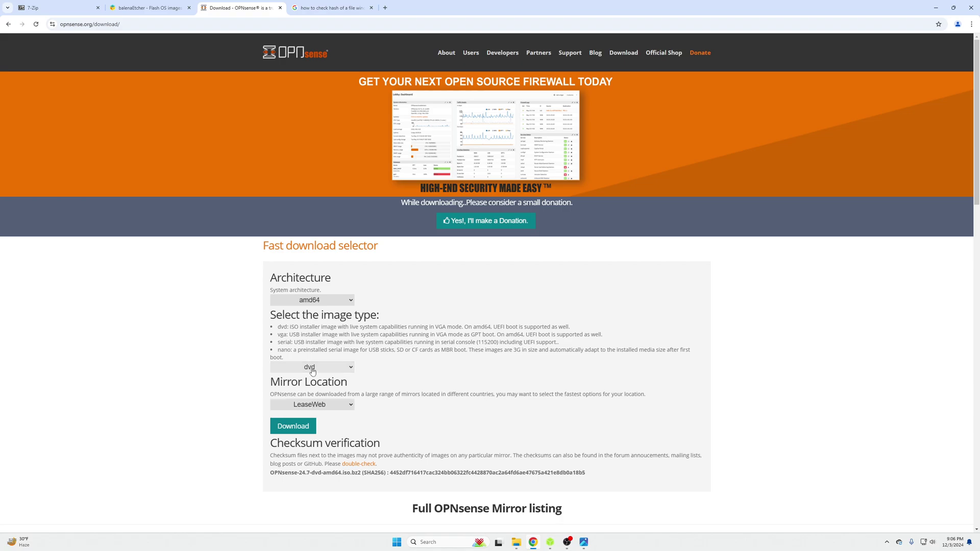
# Step: Keep LeaseWeb as the OPNsense mirror location, then bring up the Windows Start menu
pyautogui.click(325, 406)
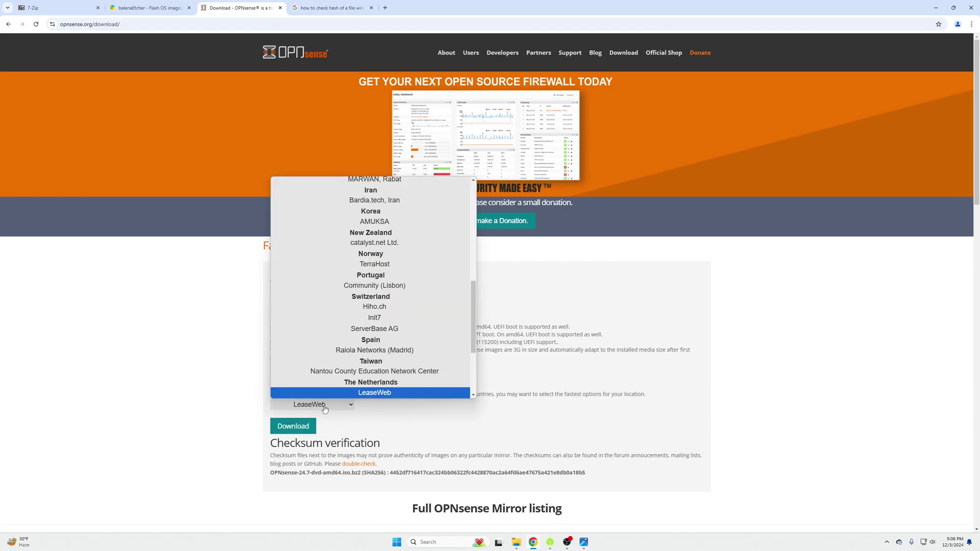
pyautogui.click(213, 313)
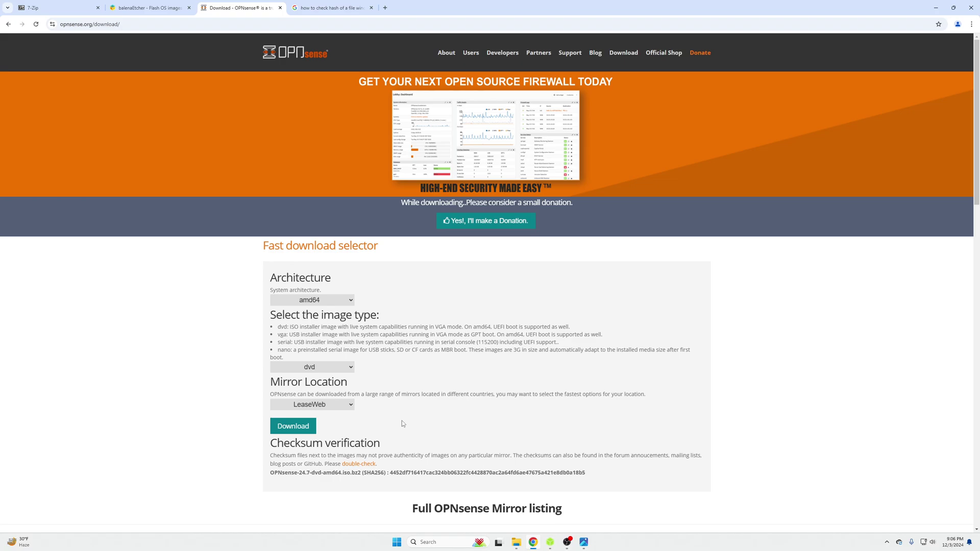
pyautogui.press('super')
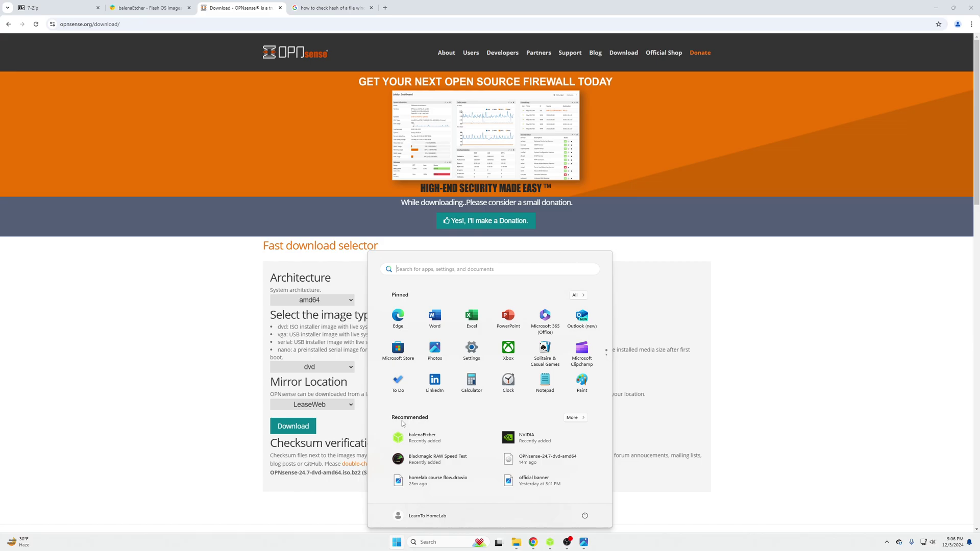
# Step: Launch Windows PowerShell via a Start search for 'power', place it right, and show Downloads
pyautogui.write('power')
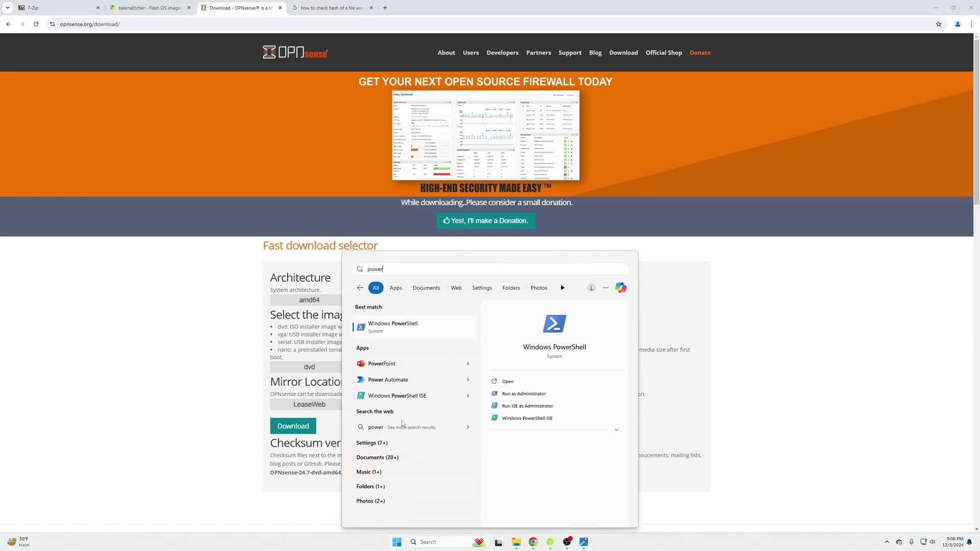
pyautogui.press('Return')
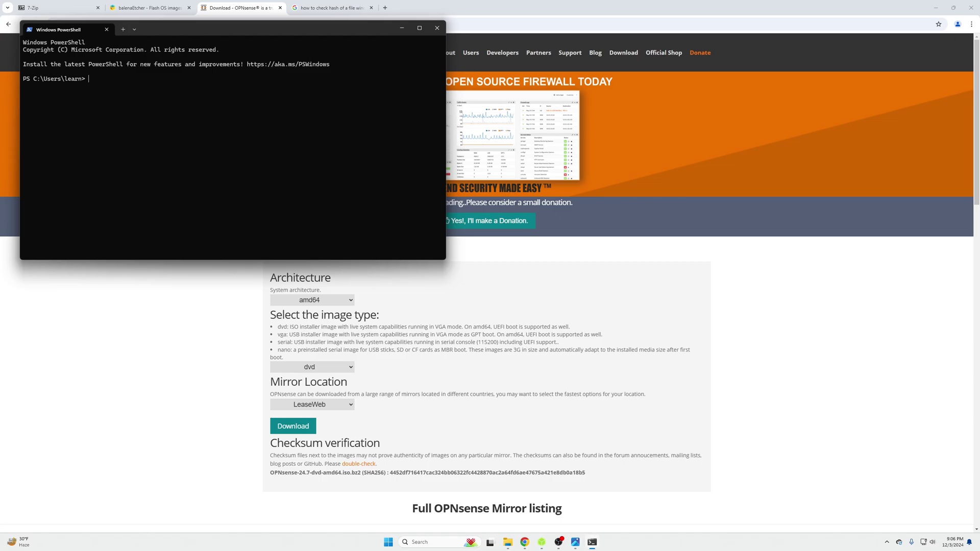
pyautogui.moveTo(263, 27); pyautogui.dragTo(626, 93)
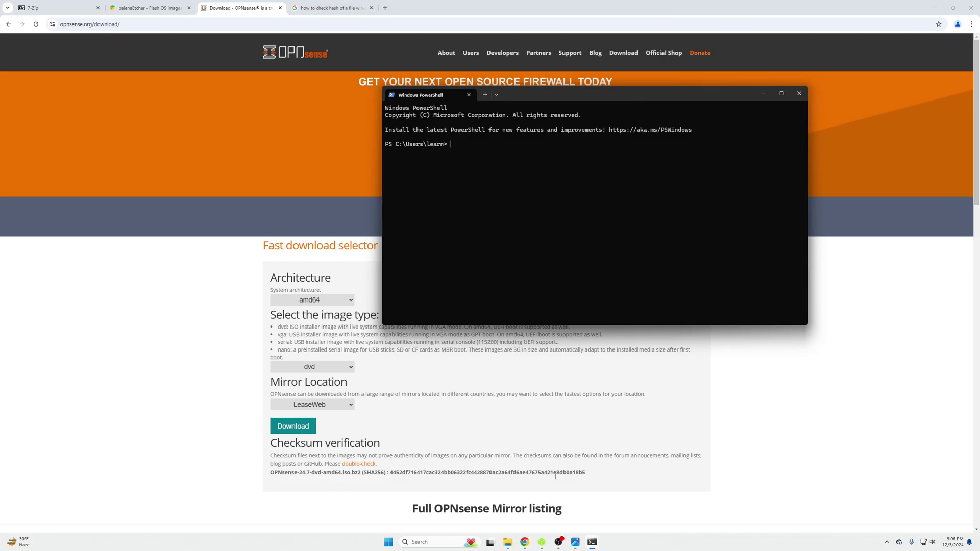
pyautogui.click(508, 543)
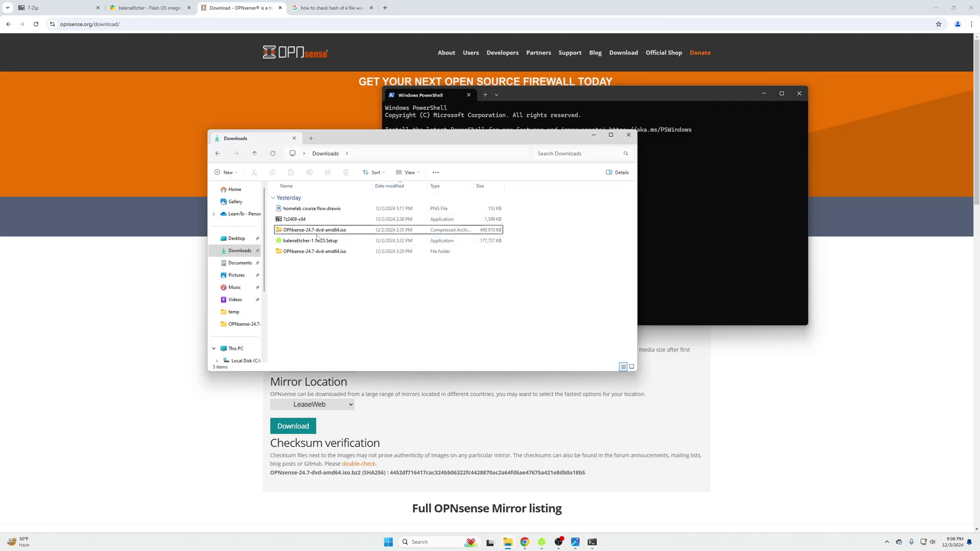
# Step: Select the OPNsense ISO archive in Downloads, then minimize File Explorer to reveal PowerShell
pyautogui.click(332, 230)
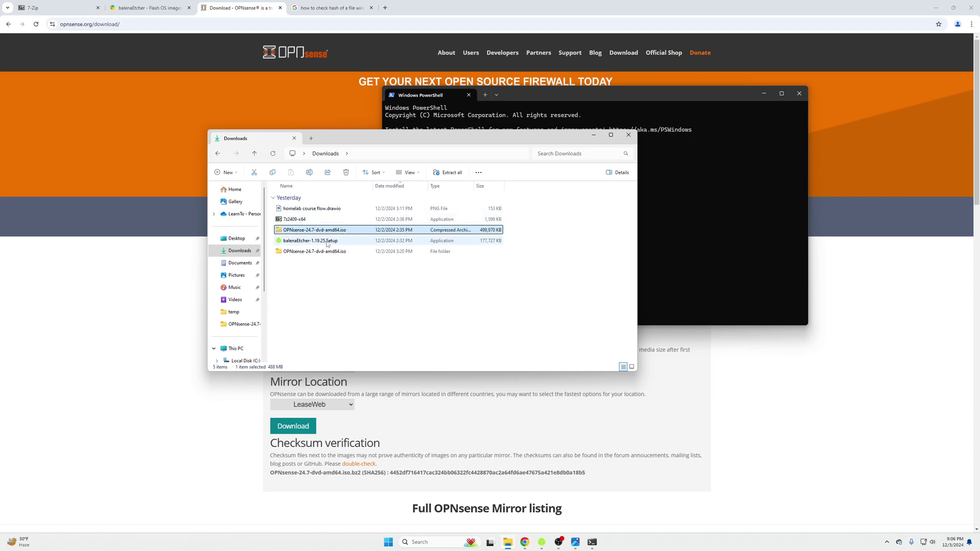
pyautogui.click(594, 135)
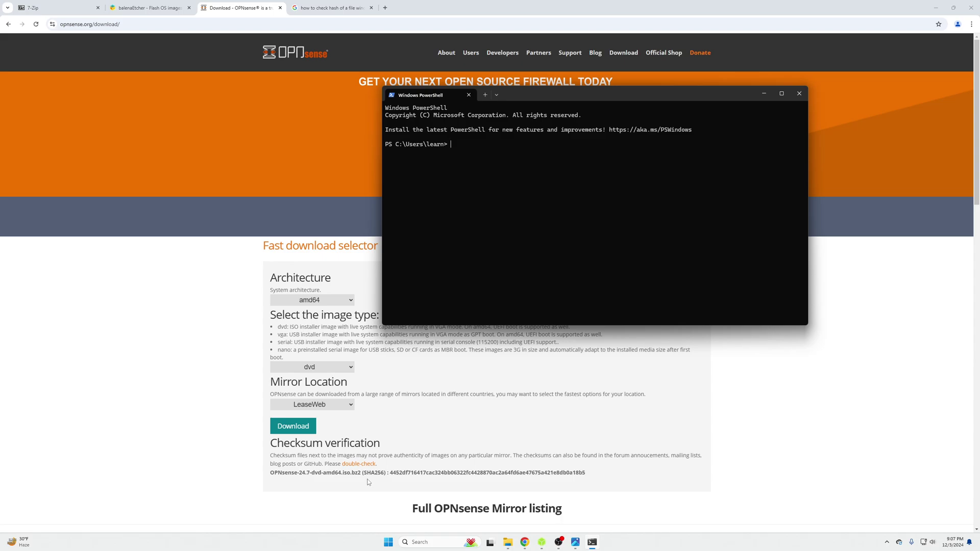
# Step: Copy the 'Get-FileHash [file path] -Algorithm SHA256' command from the Google hash-checking results
pyautogui.click(332, 7)
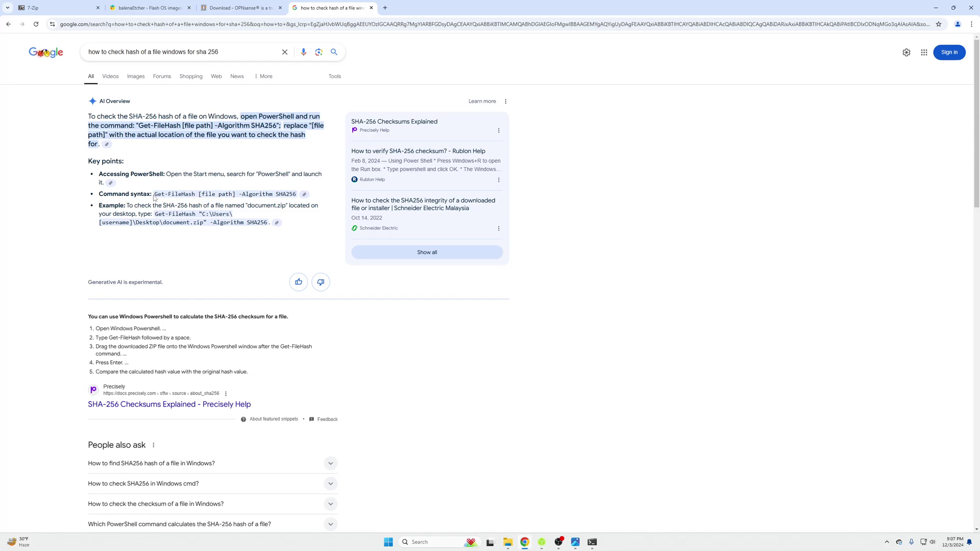
pyautogui.moveTo(154, 194); pyautogui.dragTo(299, 194)
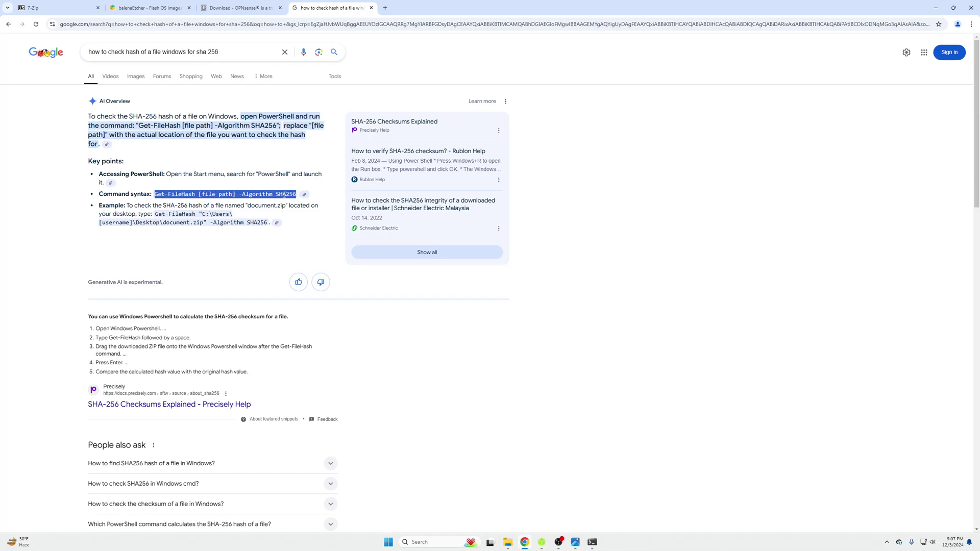
pyautogui.rightClick(284, 194)
pyautogui.click(299, 203)
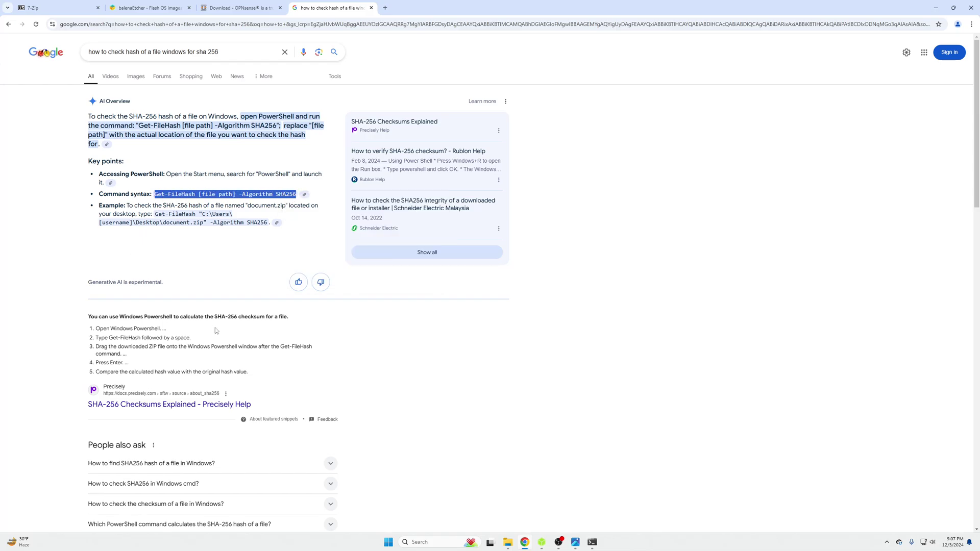
pyautogui.click(591, 542)
# Step: Paste the Get-FileHash command at the Windows PowerShell prompt
pyautogui.click(235, 8)
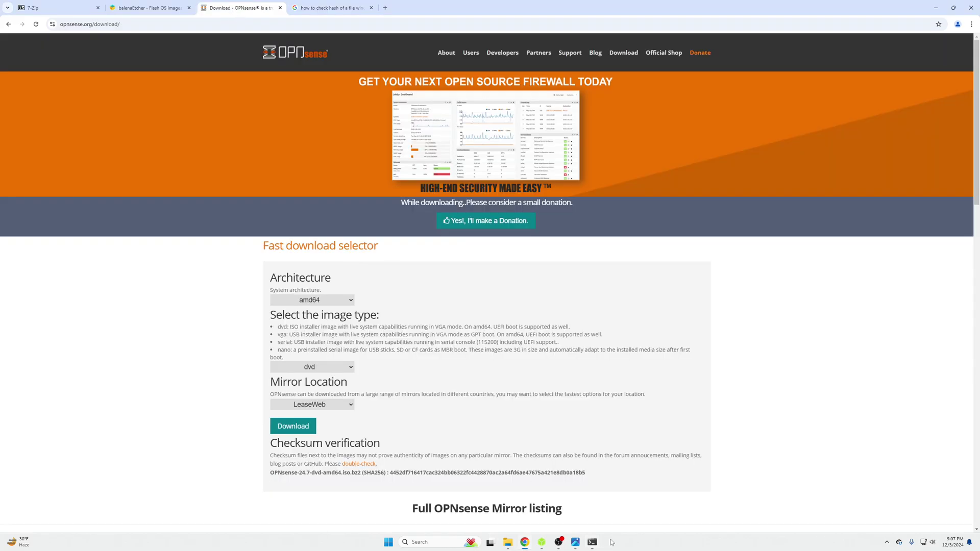
pyautogui.click(592, 543)
pyautogui.hotkey('ctrl', 'v')
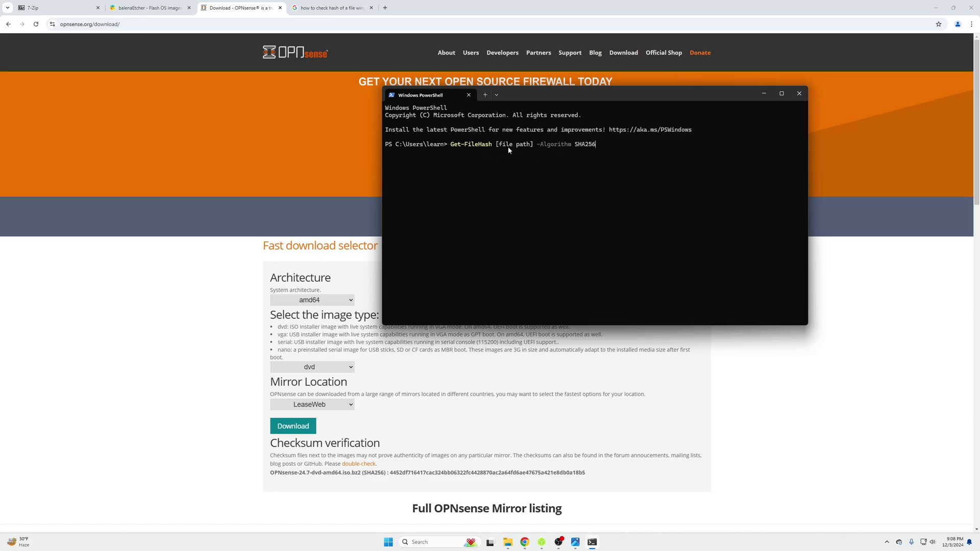
# Step: Arrange the Downloads window side by side with PowerShell
pyautogui.click(508, 542)
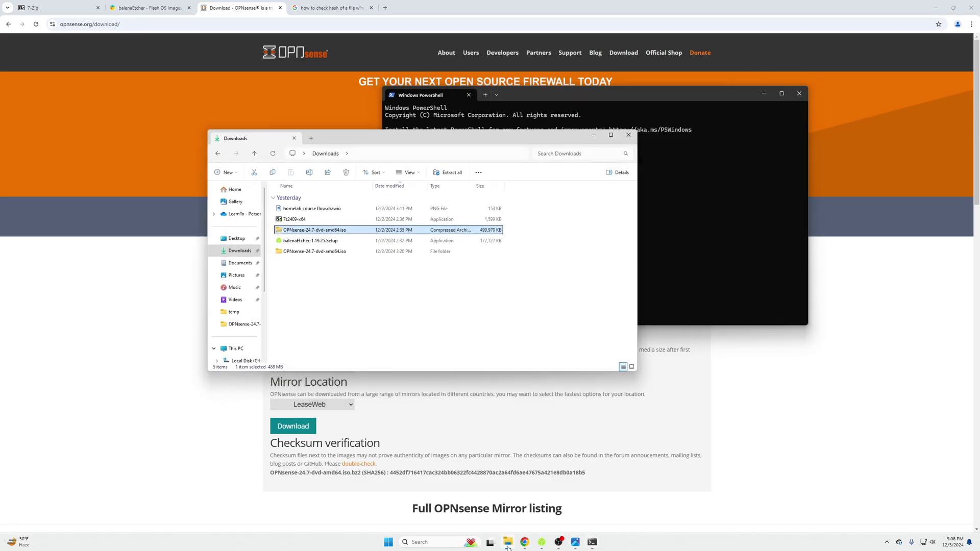
pyautogui.moveTo(403, 140); pyautogui.dragTo(201, 103)
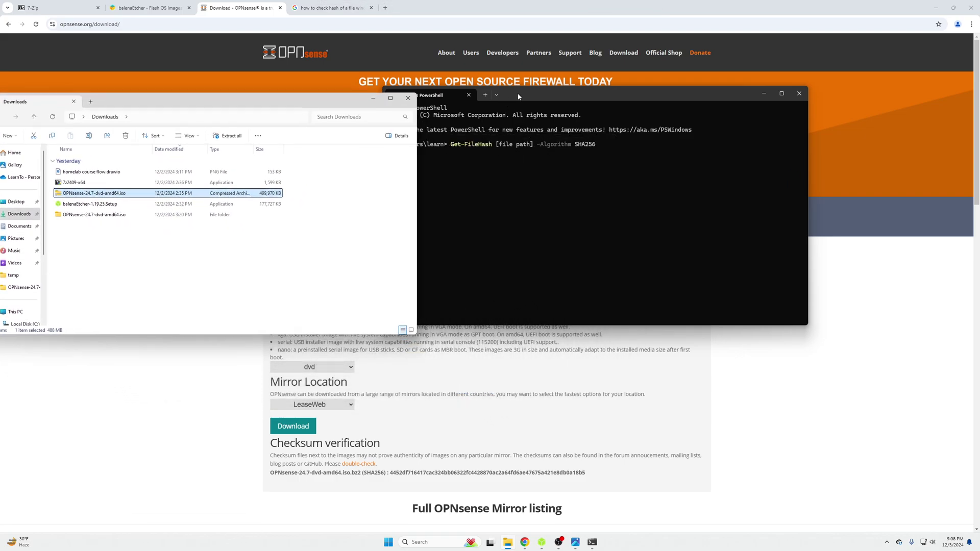
pyautogui.moveTo(415, 100); pyautogui.dragTo(521, 94)
pyautogui.moveTo(344, 99); pyautogui.dragTo(407, 87)
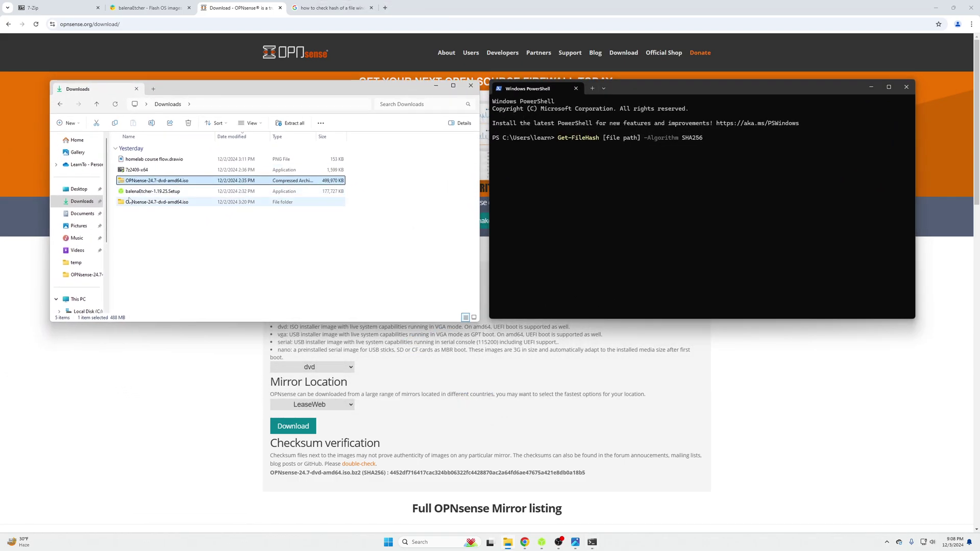
# Step: Copy the Downloads location path from the OPNsense archive's Properties window
pyautogui.rightClick(147, 182)
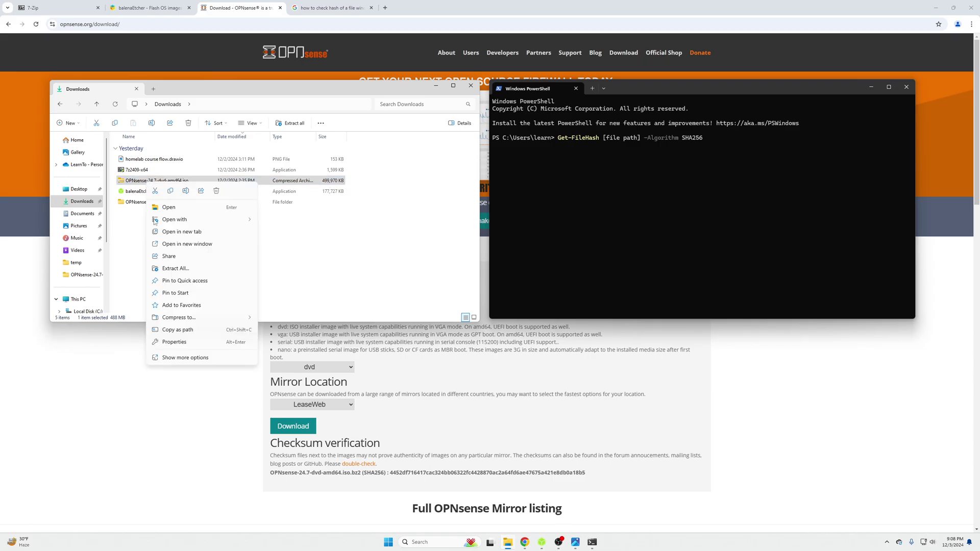
pyautogui.click(192, 343)
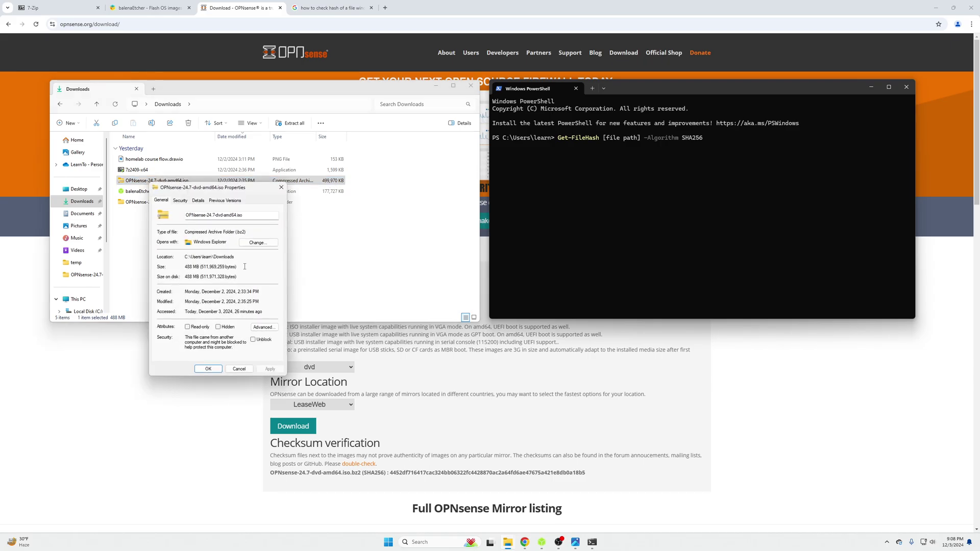
pyautogui.moveTo(249, 187); pyautogui.dragTo(262, 117)
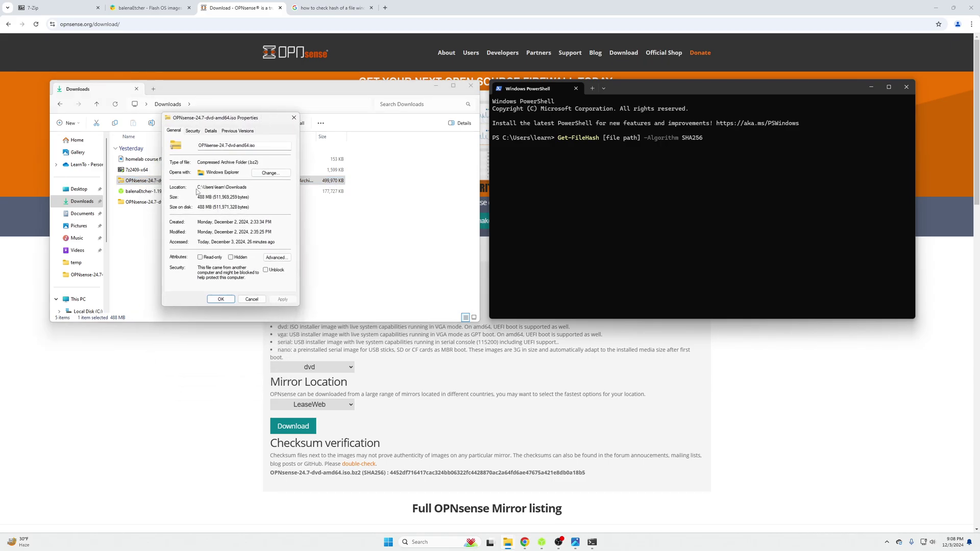
pyautogui.moveTo(249, 188); pyautogui.dragTo(198, 188)
pyautogui.rightClick(218, 187)
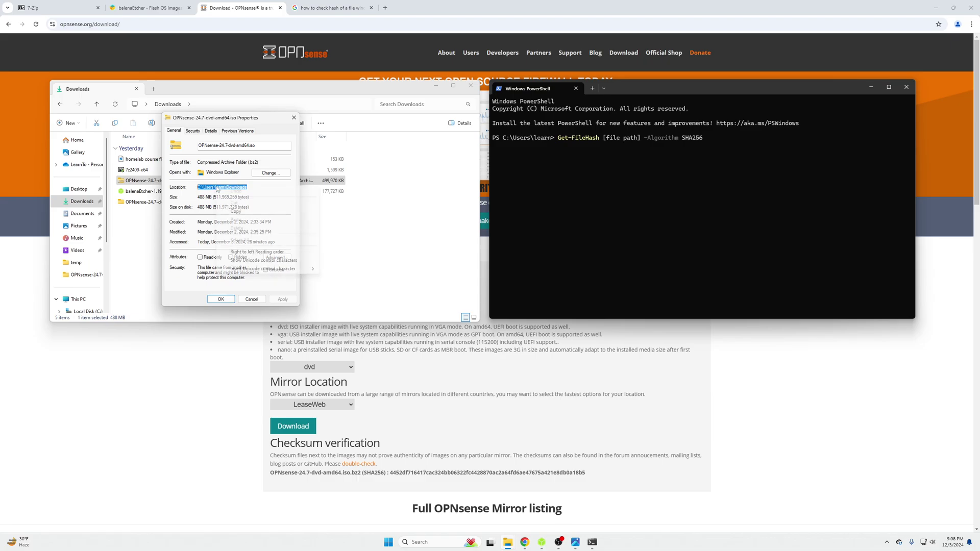
# Step: Replace the command's file path placeholder with the Downloads folder path followed by '\'
pyautogui.click(715, 144)
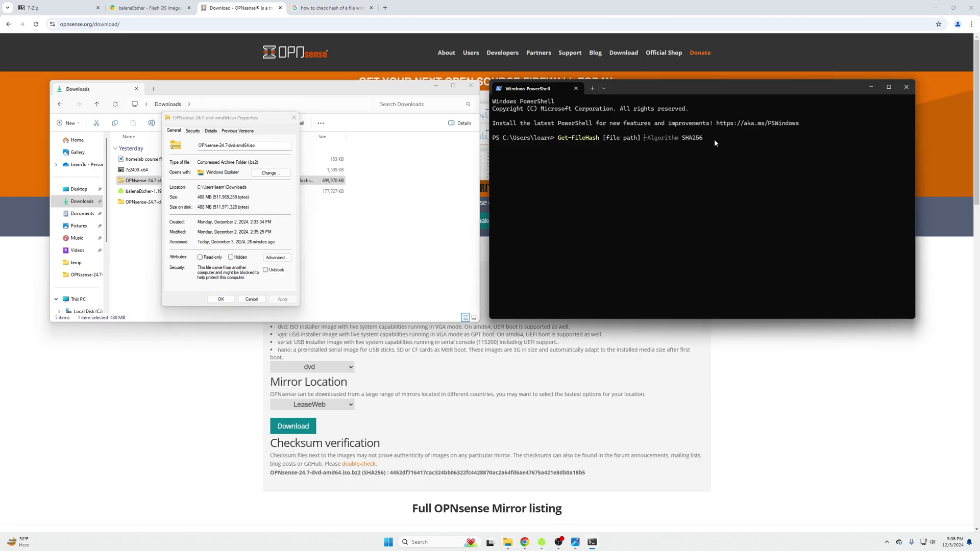
pyautogui.press('Left')
pyautogui.press('BackSpace')
pyautogui.press('BackSpace')
pyautogui.press('BackSpace')
pyautogui.press('BackSpace')
pyautogui.press('BackSpace')
pyautogui.press('BackSpace')
pyautogui.press('BackSpace')
pyautogui.press('BackSpace')
pyautogui.press('BackSpace')
pyautogui.press('BackSpace')
pyautogui.press('BackSpace')
pyautogui.hotkey('ctrl', 'v')
pyautogui.write('\\')
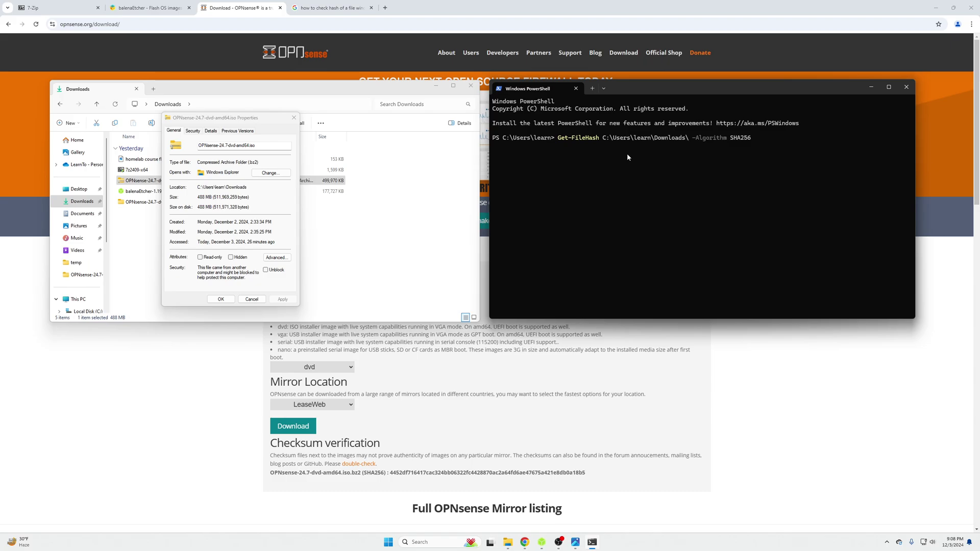
# Step: Append the archive's file name to the path, ending it in '.bz2'
pyautogui.click(172, 146)
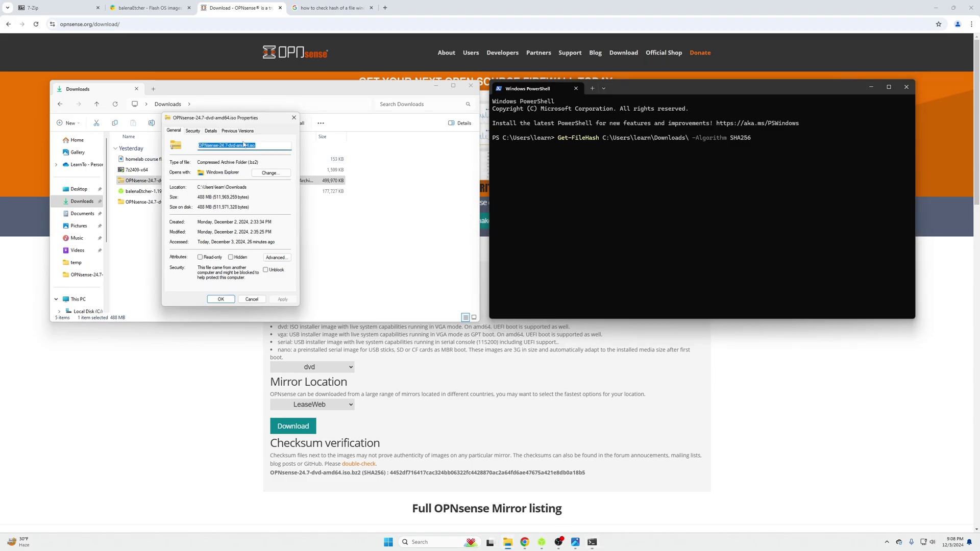
pyautogui.click(230, 146)
pyautogui.click(691, 137)
pyautogui.hotkey('ctrl', 'v')
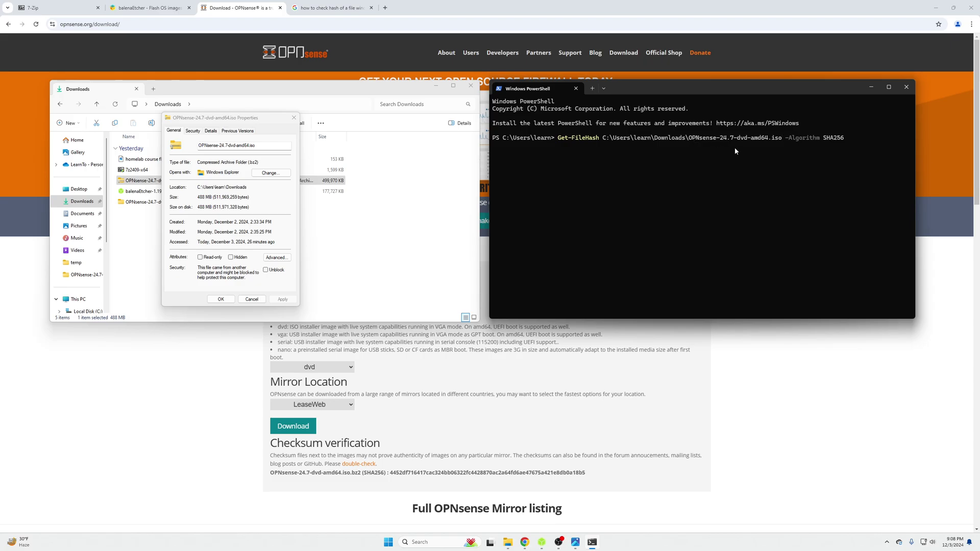
pyautogui.write('.bz2')
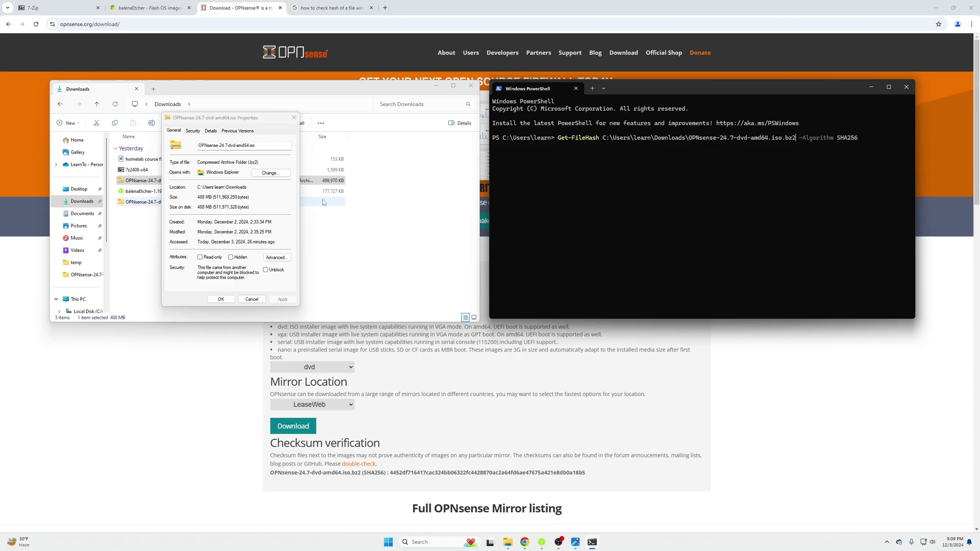
pyautogui.moveTo(259, 162); pyautogui.dragTo(198, 163)
pyautogui.click(244, 164)
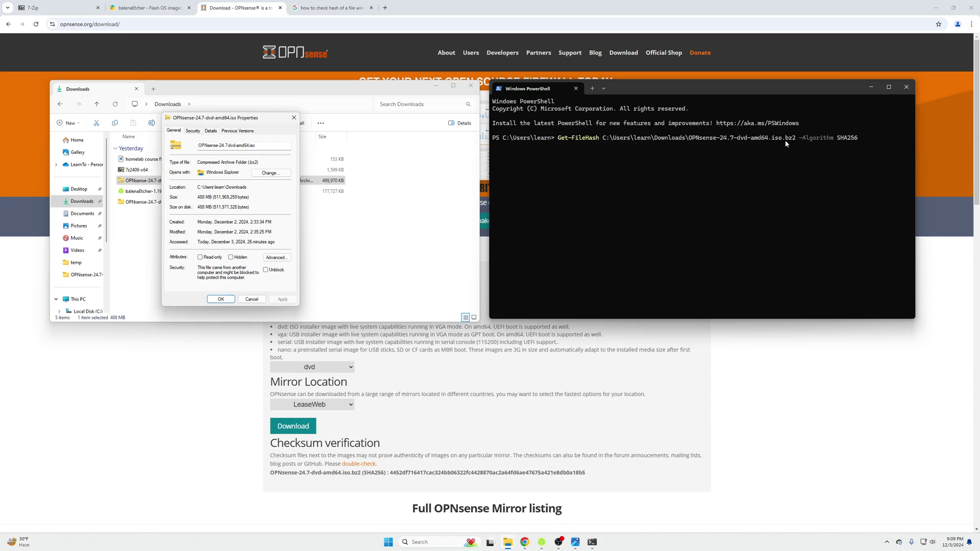
pyautogui.click(802, 139)
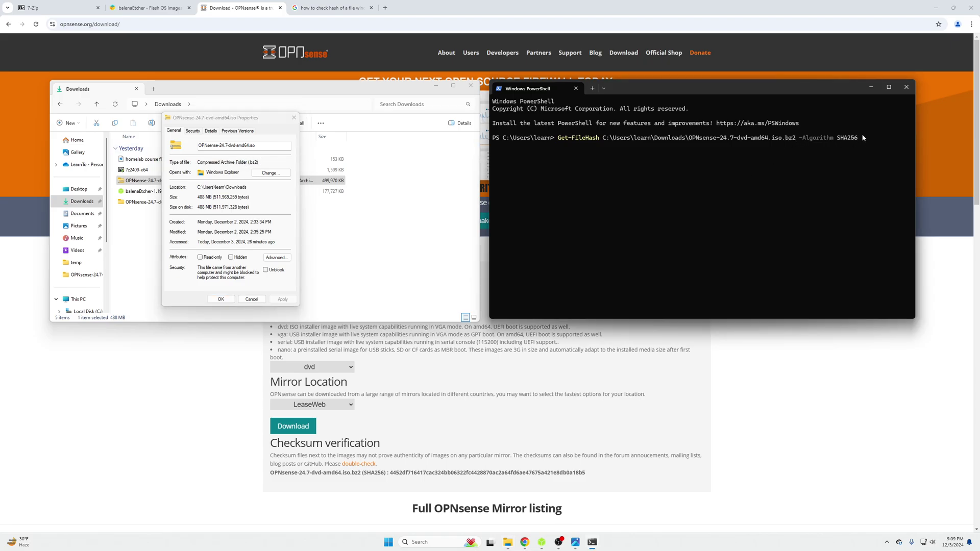
# Step: Run Get-FileHash on OPNsense-24.7-dvd-amd64.iso.bz2 and copy the computed SHA256 hash
pyautogui.press('Return')
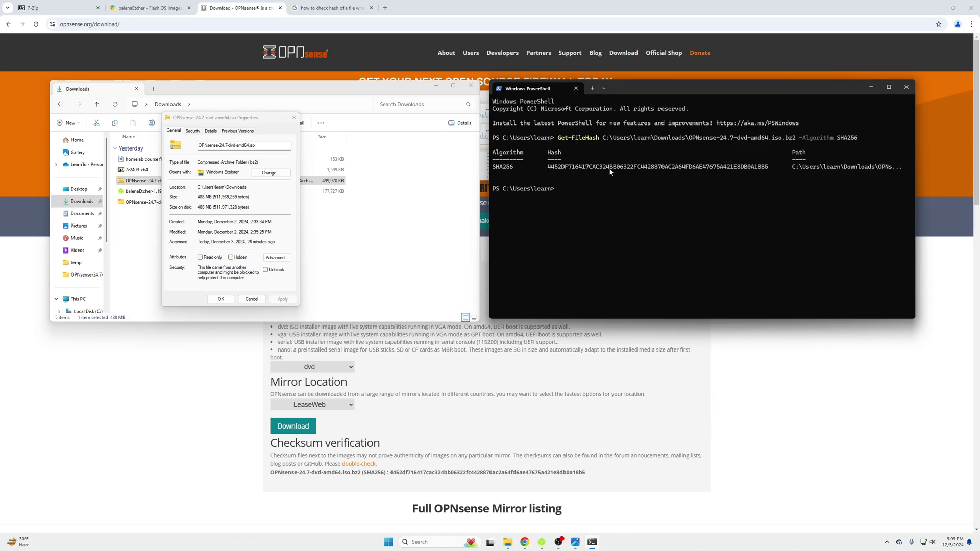
pyautogui.moveTo(549, 168); pyautogui.dragTo(772, 173)
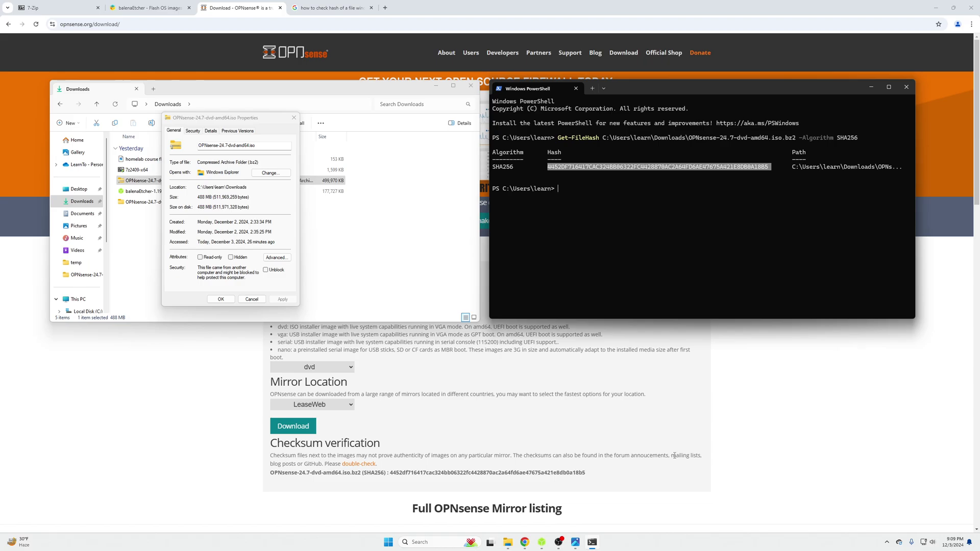
pyautogui.hotkey('ctrl', 'c')
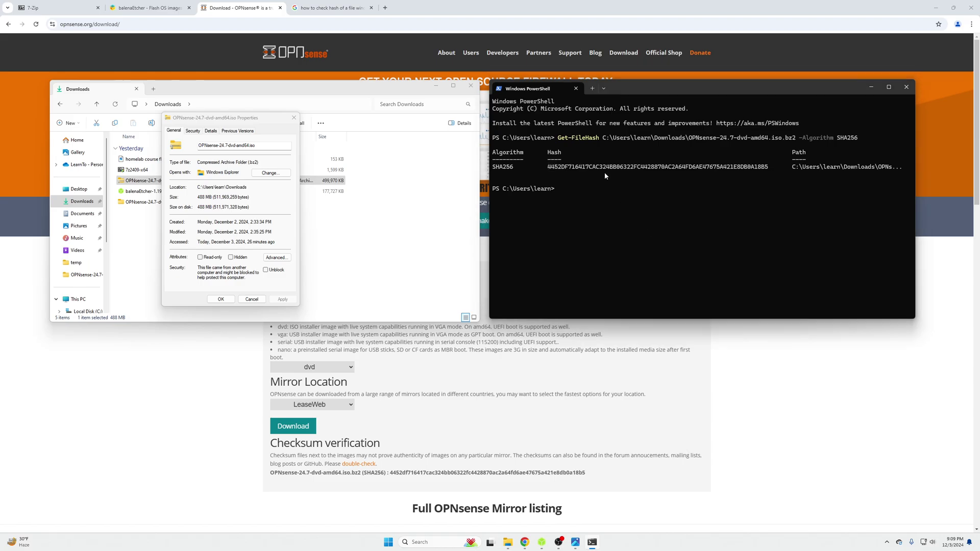
pyautogui.press('super')
# Step: Launch 7-Zip File Manager via 'zi' and navigate it to C:\Users\learn\downloads
pyautogui.write('zi')
pyautogui.press('Return')
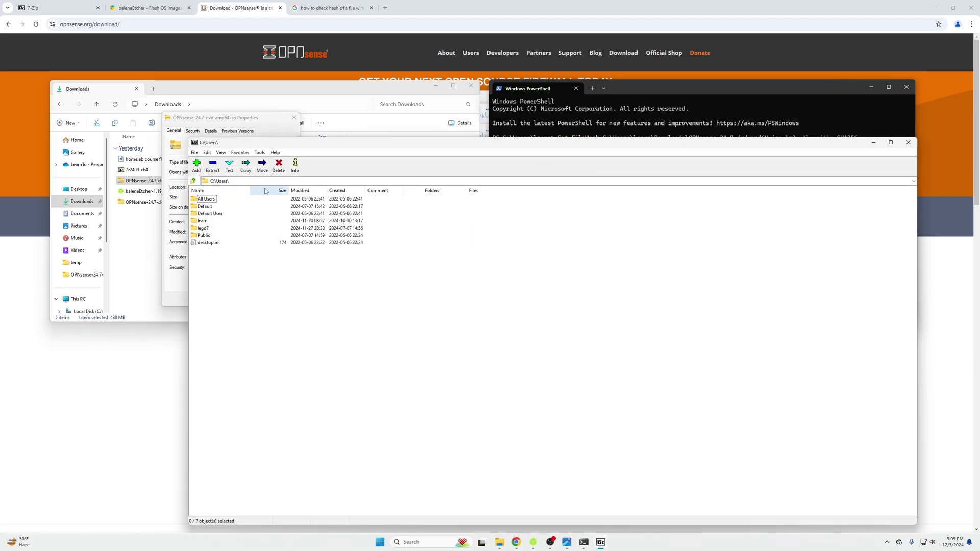
pyautogui.moveTo(360, 143); pyautogui.dragTo(356, 108)
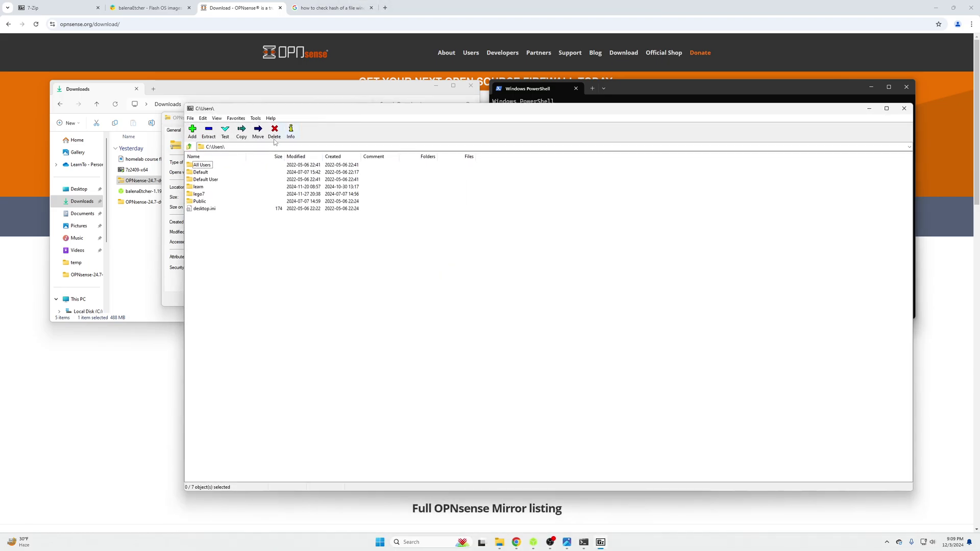
pyautogui.doubleClick(272, 146)
pyautogui.click(272, 145)
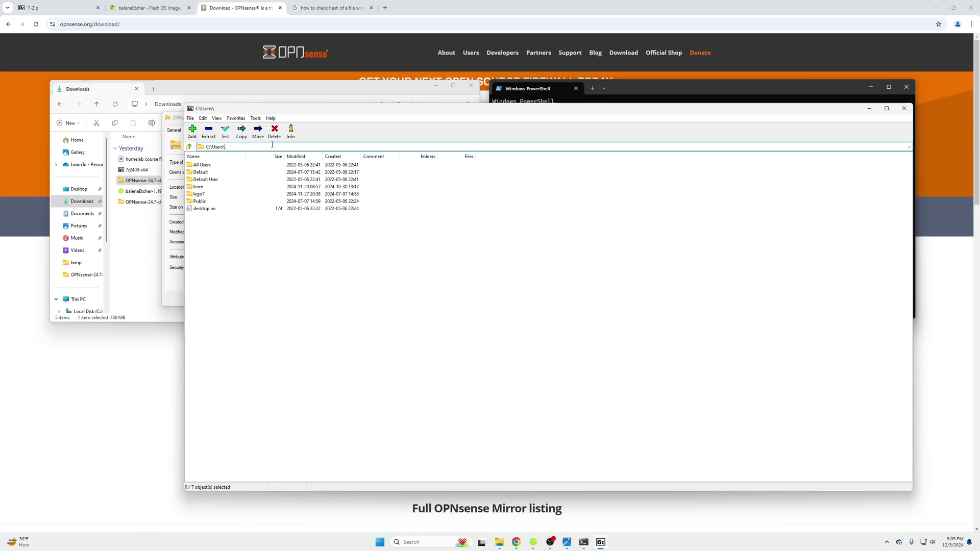
pyautogui.write('learn')
pyautogui.write('\\dowbn')
pyautogui.write('nloads')
pyautogui.press('Return')
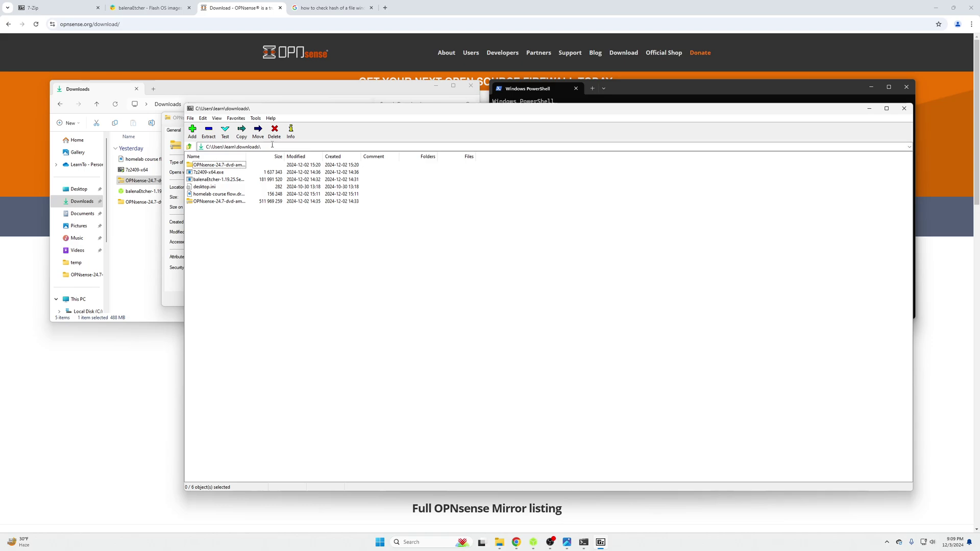
# Step: Extract the OPNsense-24.7-dvd-amd64.iso.bz2 archive into the Downloads folder
pyautogui.click(212, 203)
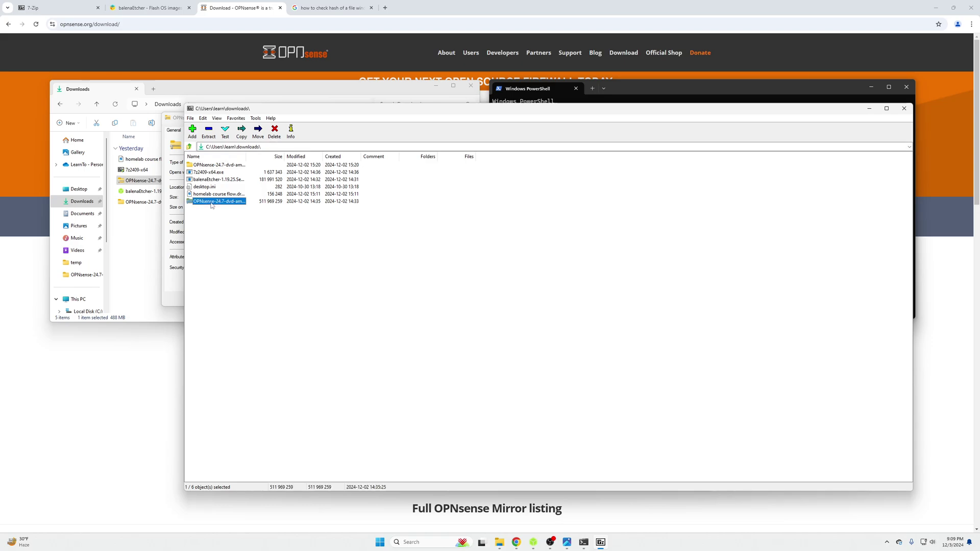
pyautogui.click(209, 131)
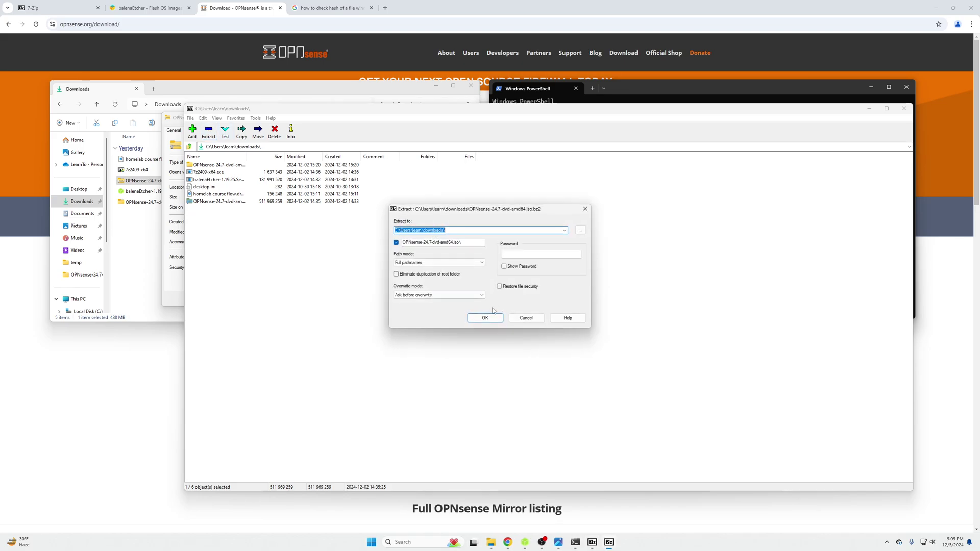
pyautogui.click(539, 319)
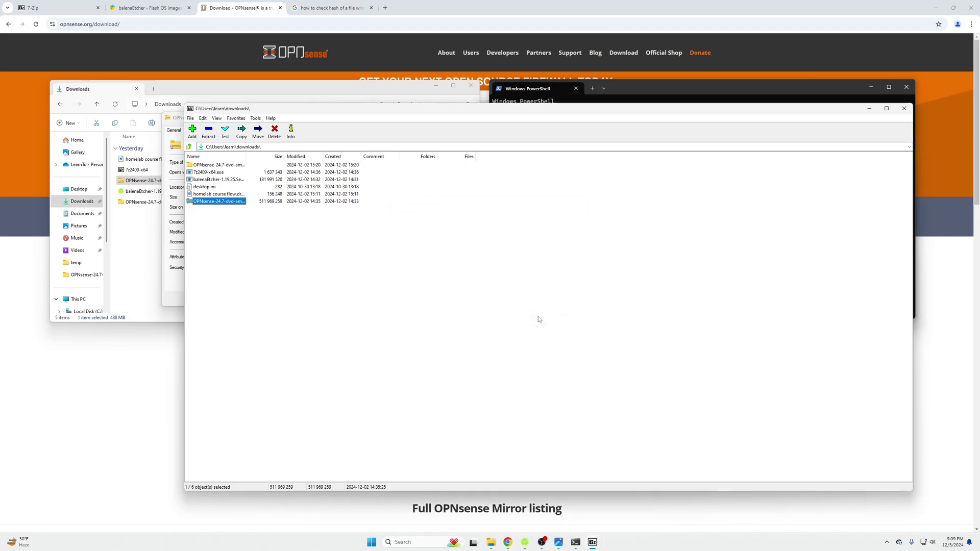
pyautogui.click(291, 243)
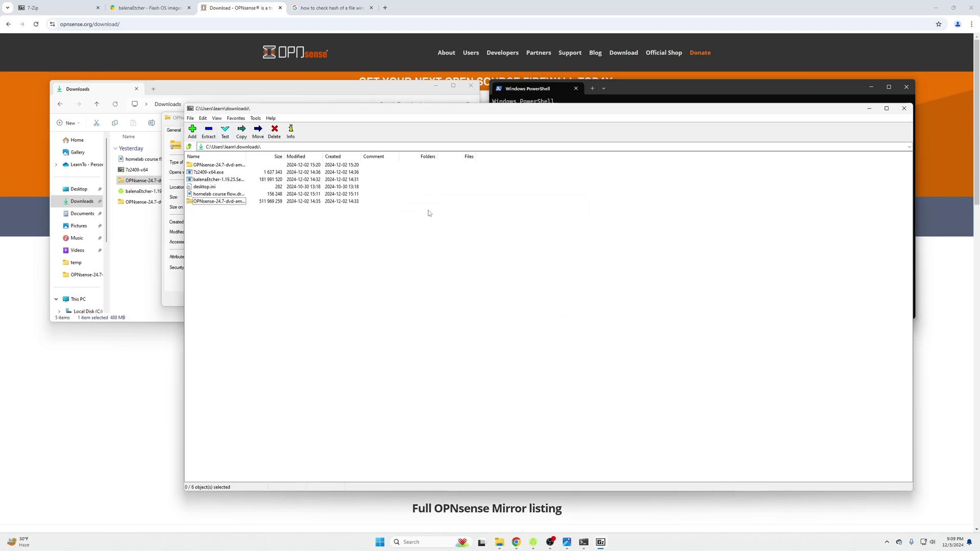
# Step: In balenaEtcher, replace the old image with OPNsense-24.7-dvd-amd64.iso, accepting the missing-partition-table warning
pyautogui.click(868, 108)
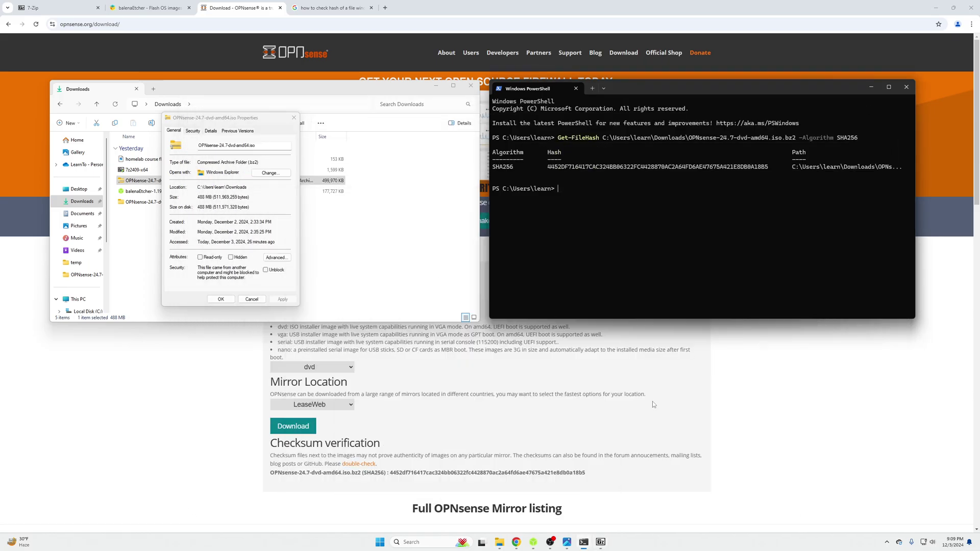
pyautogui.click(253, 403)
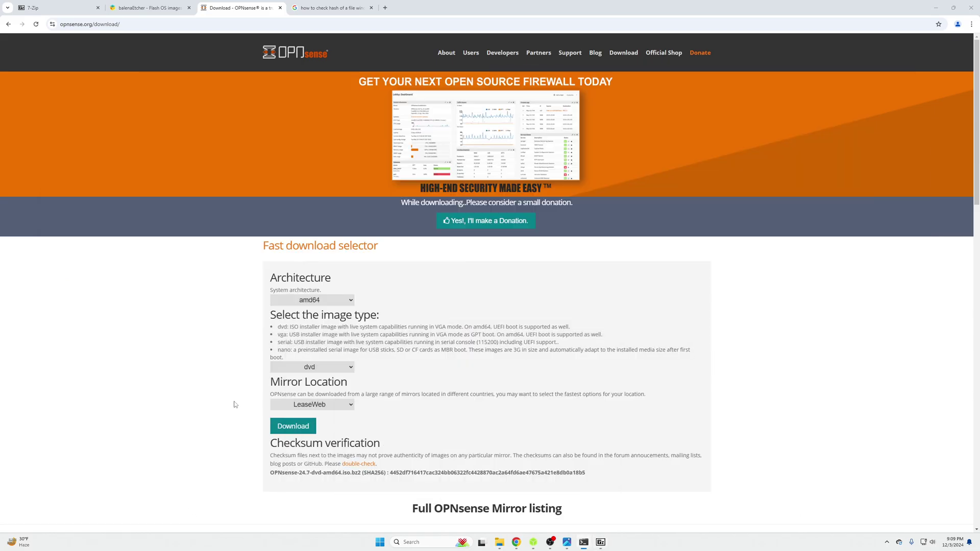
pyautogui.click(533, 542)
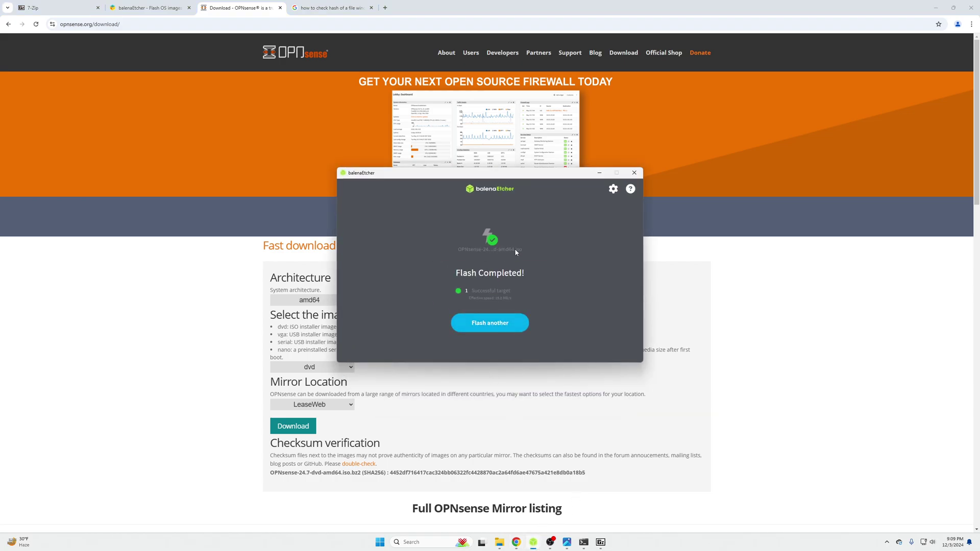
pyautogui.click(514, 323)
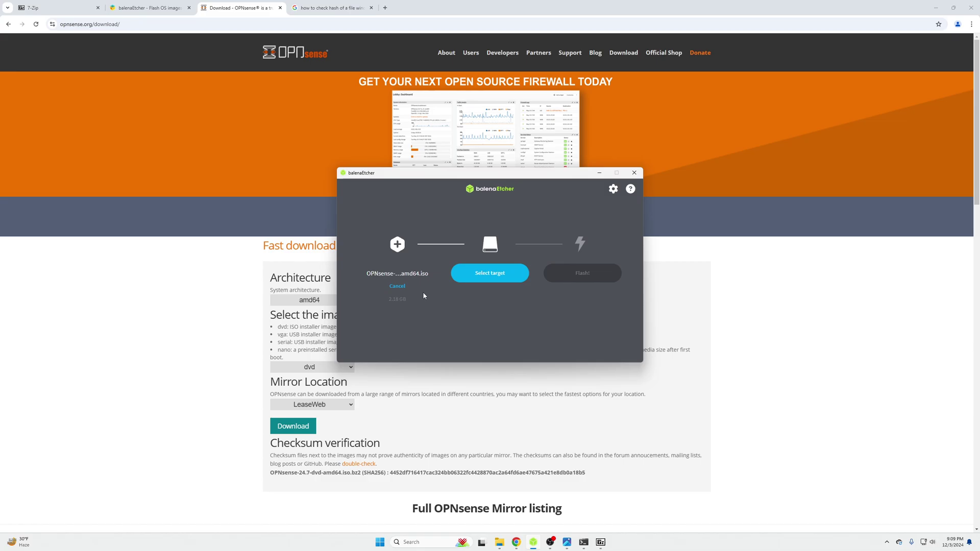
pyautogui.click(397, 286)
pyautogui.click(398, 274)
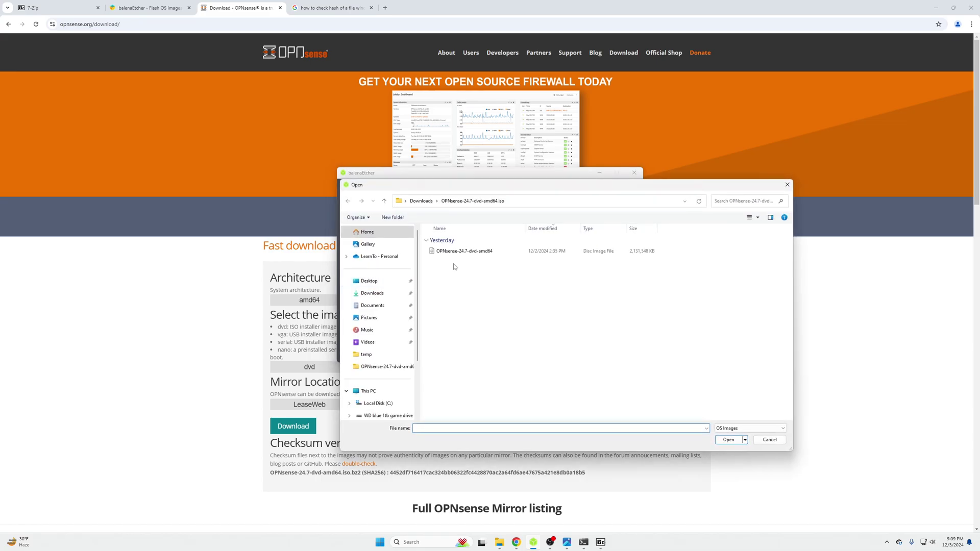
pyautogui.click(465, 251)
pyautogui.click(729, 439)
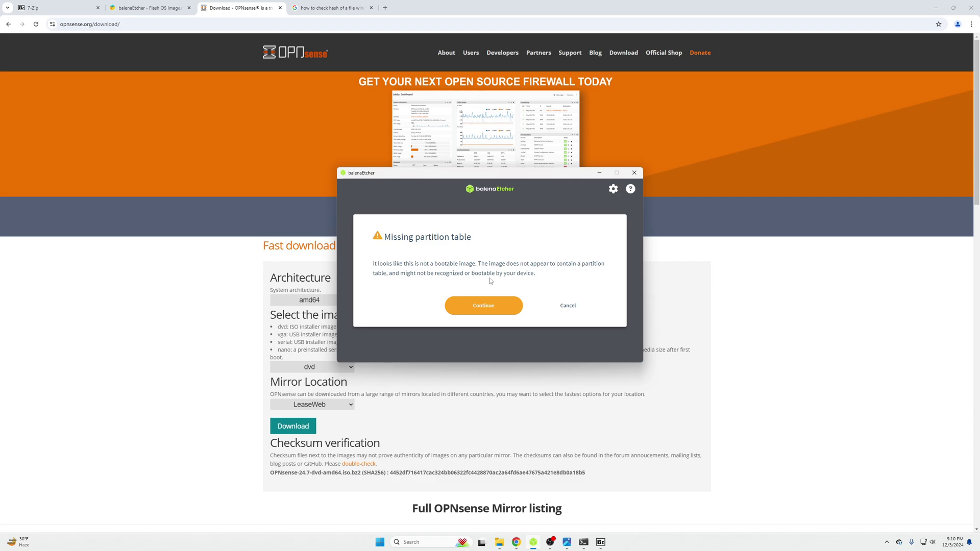
pyautogui.click(480, 310)
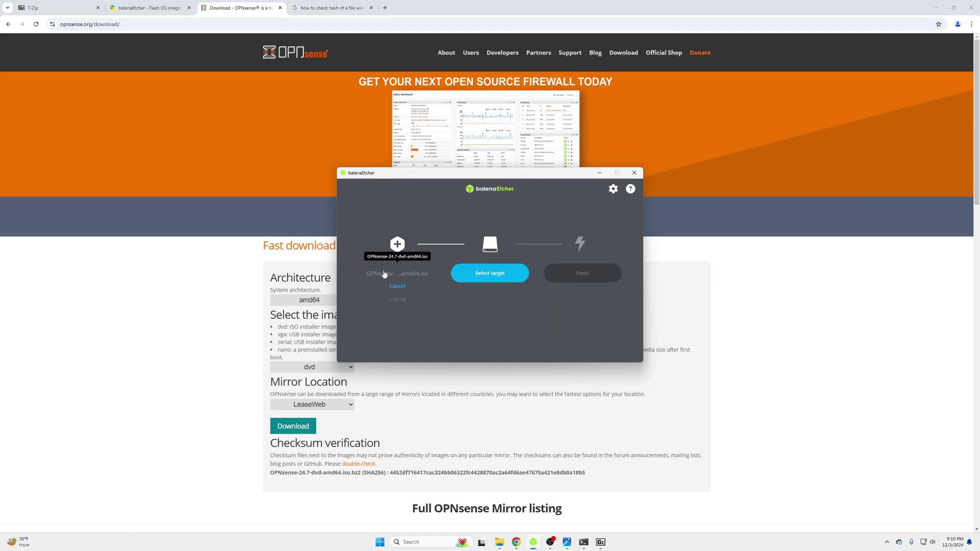
# Step: Select the 31.2 GB SanDisk Cruzer USB drive as the flash target
pyautogui.click(500, 276)
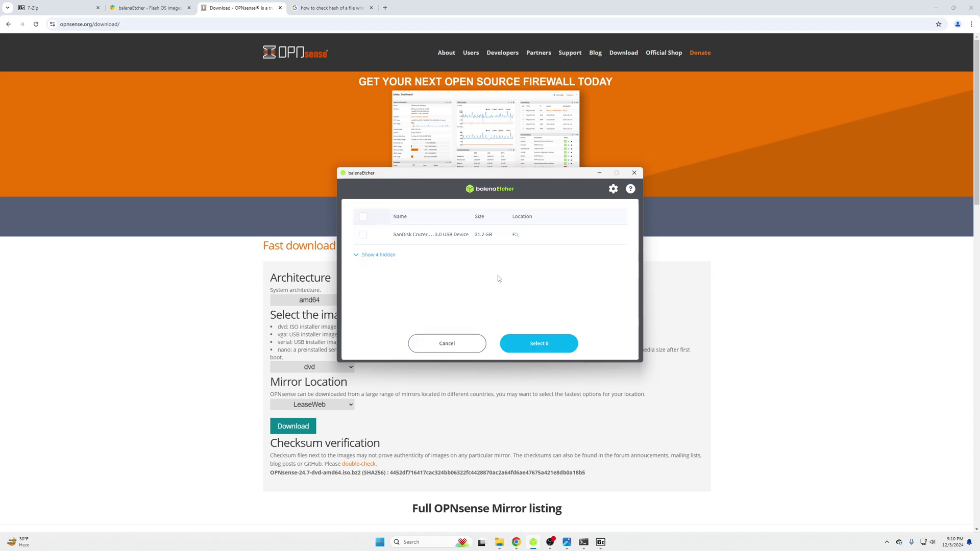
pyautogui.click(441, 241)
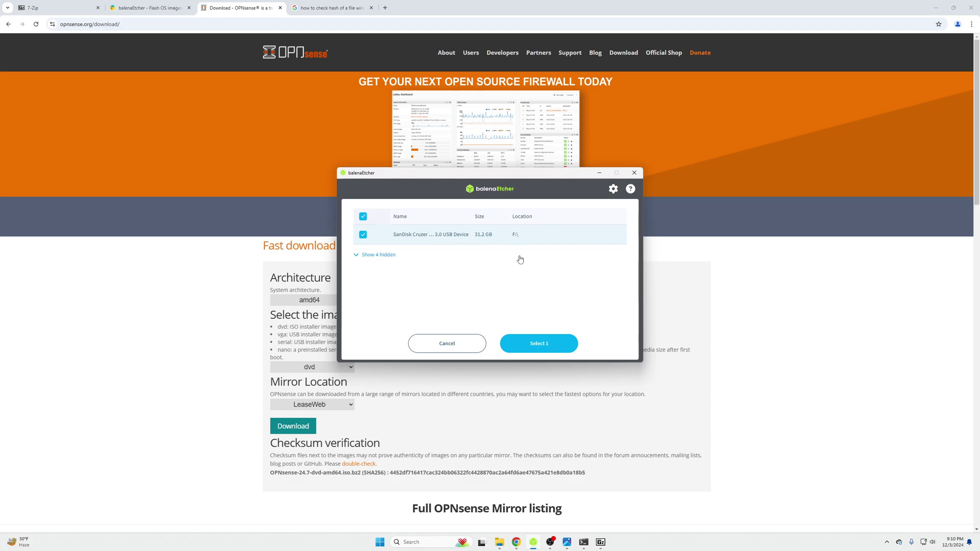
pyautogui.click(543, 344)
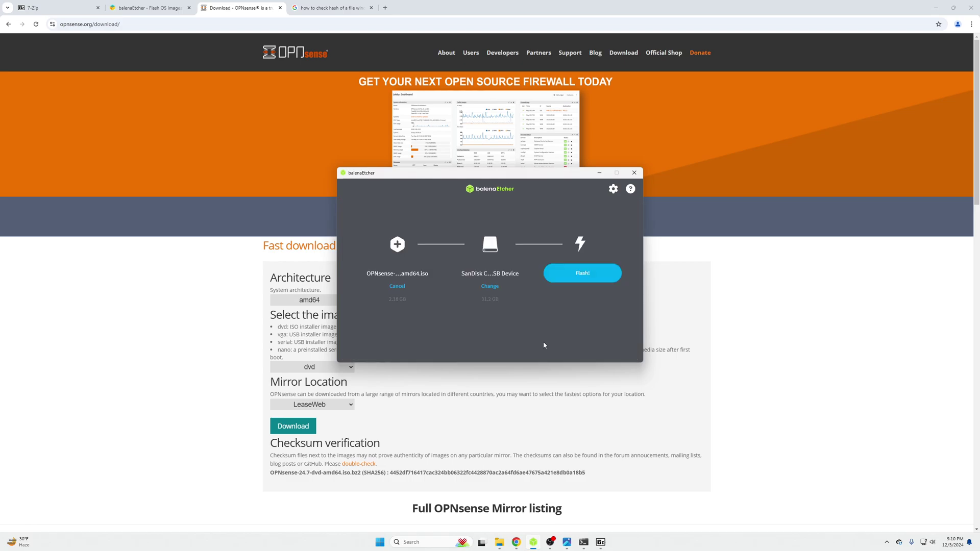
# Step: Flash OPNsense-24.7-dvd-amd64.iso to the SanDisk drive, then eject Cruzer Glide 3.0 from the tray
pyautogui.click(582, 271)
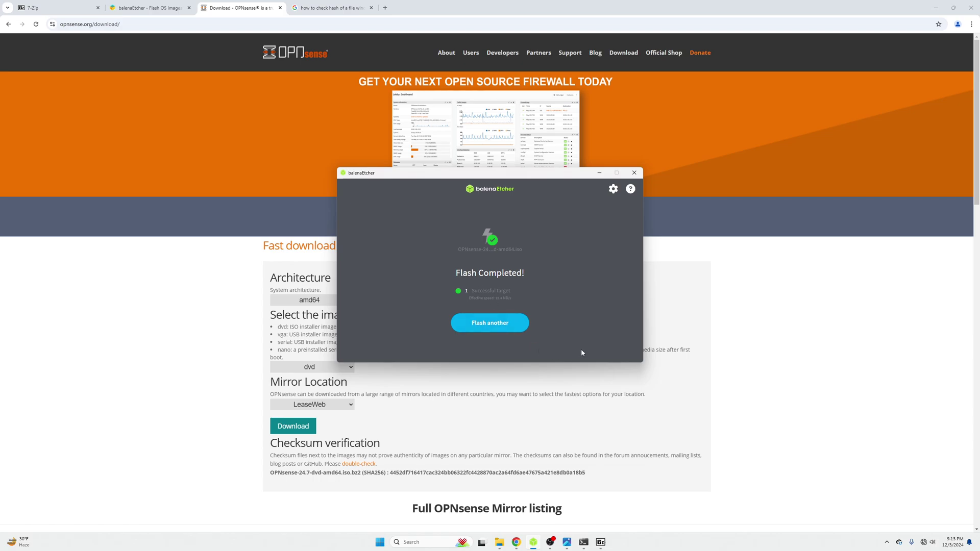
pyautogui.click(888, 542)
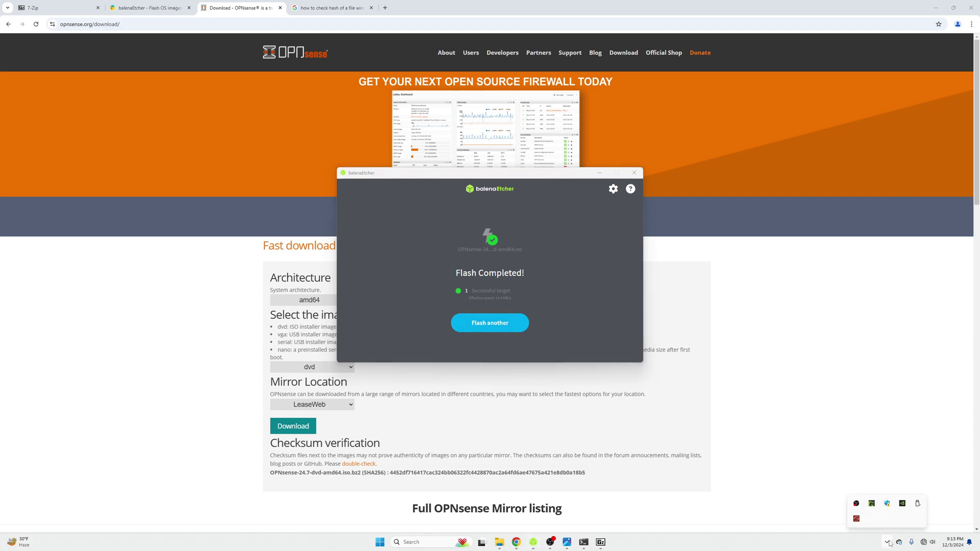
pyautogui.click(917, 504)
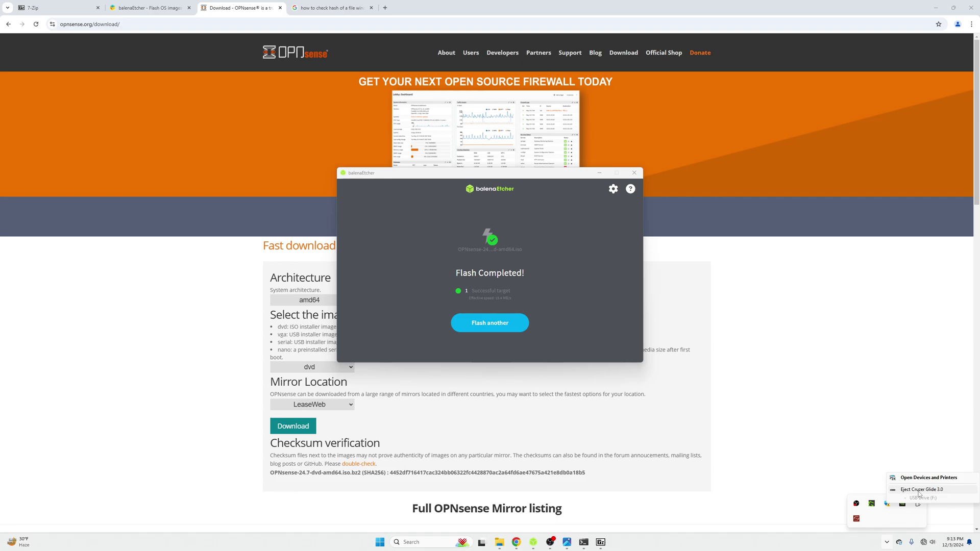
pyautogui.click(919, 490)
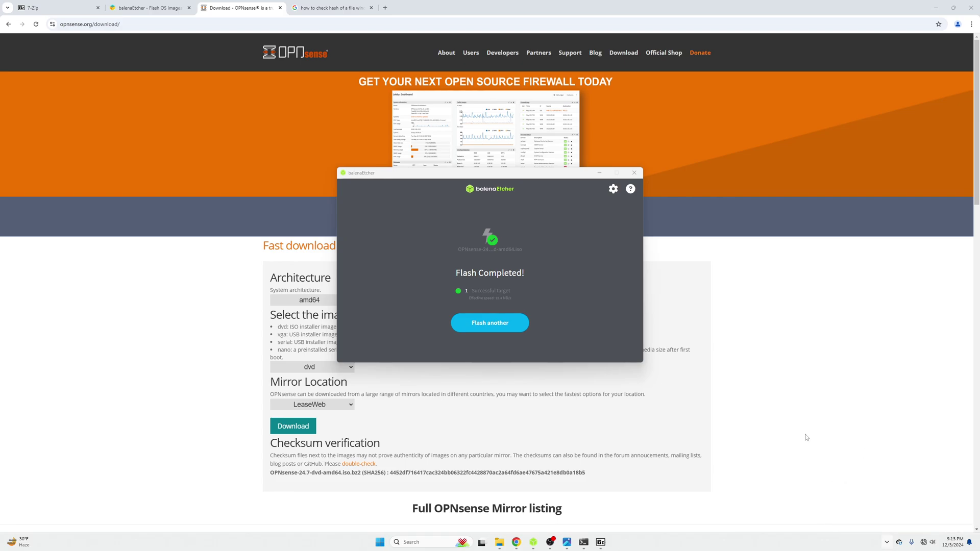
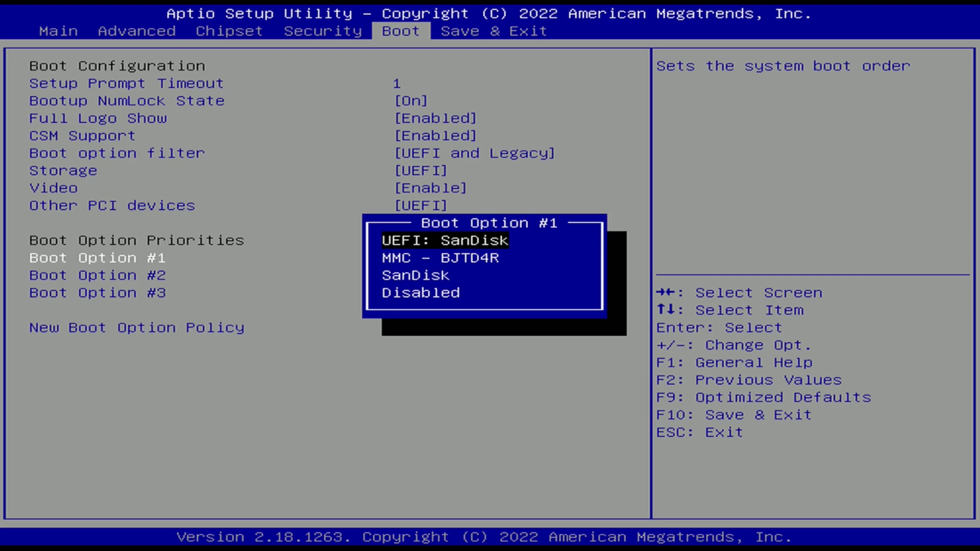
# Step: Make UEFI: SanDisk the first boot device, then save changes and exit setup
pyautogui.press('Return')
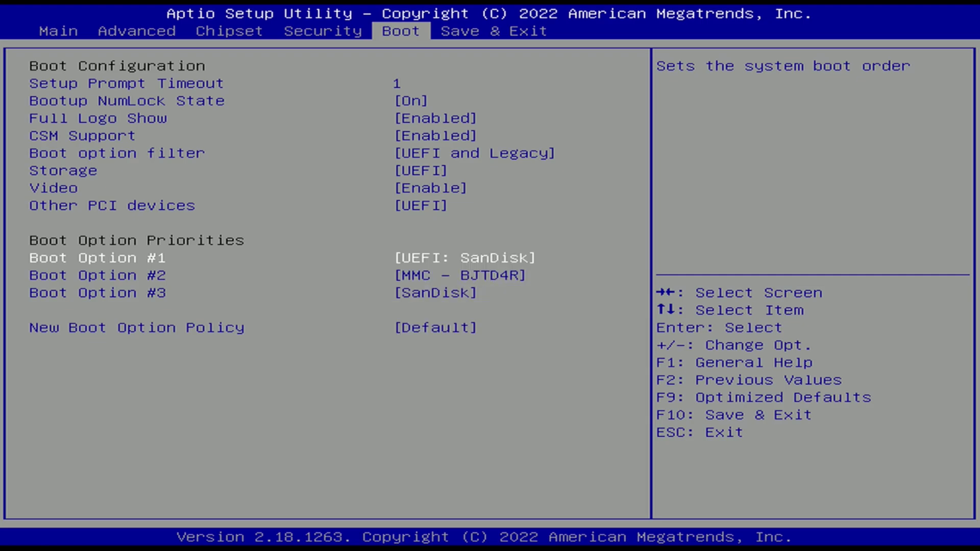
pyautogui.press('Right')
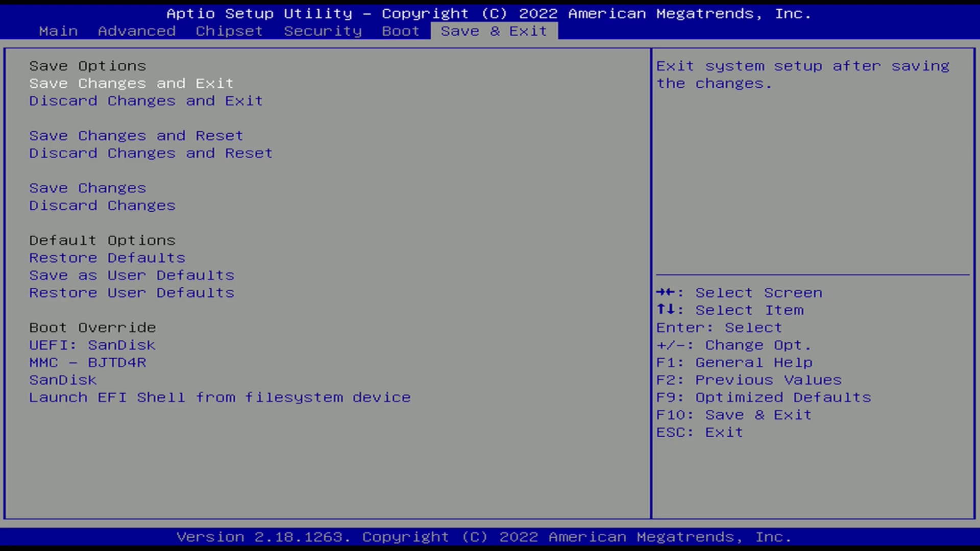
pyautogui.press('Return')
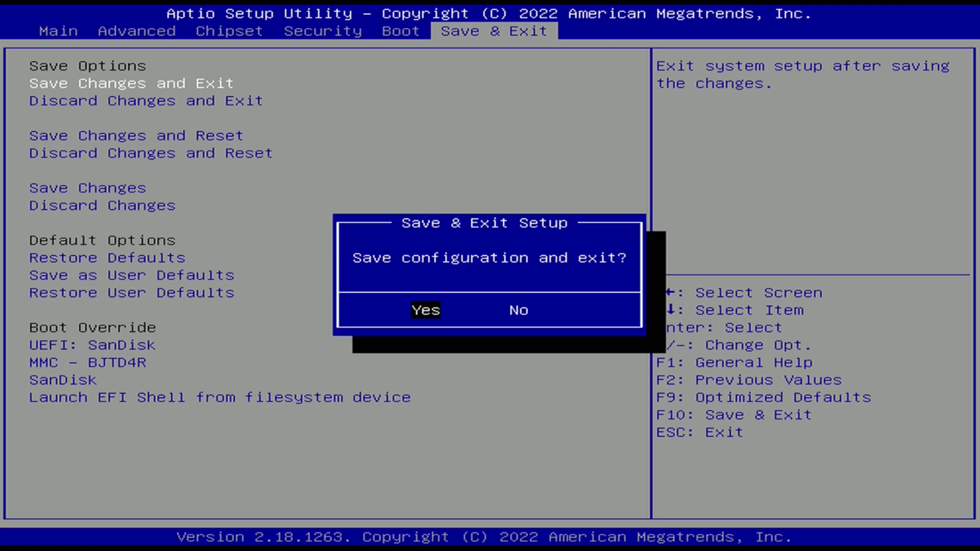
pyautogui.press('Return')
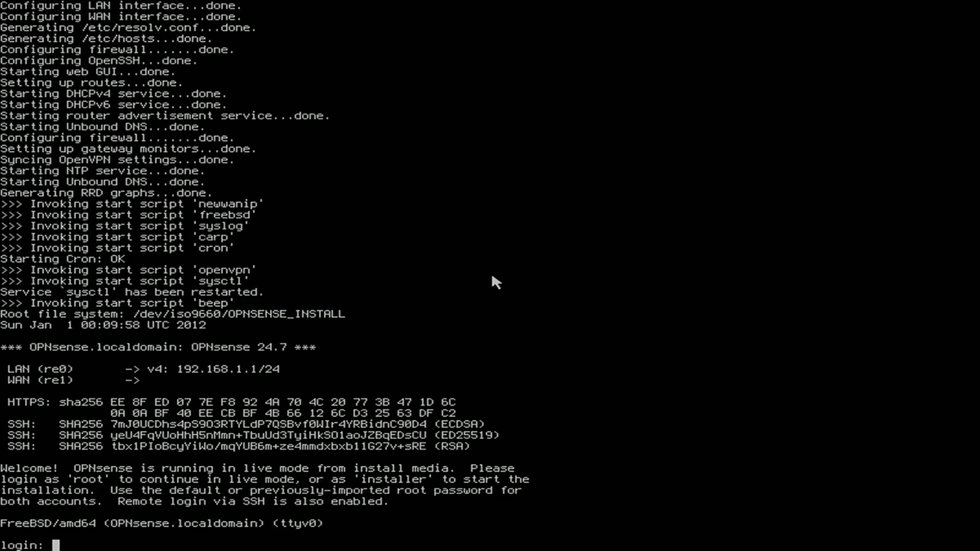
# Step: Log in to the live console as 'installer' with the default password
pyautogui.write('installer')
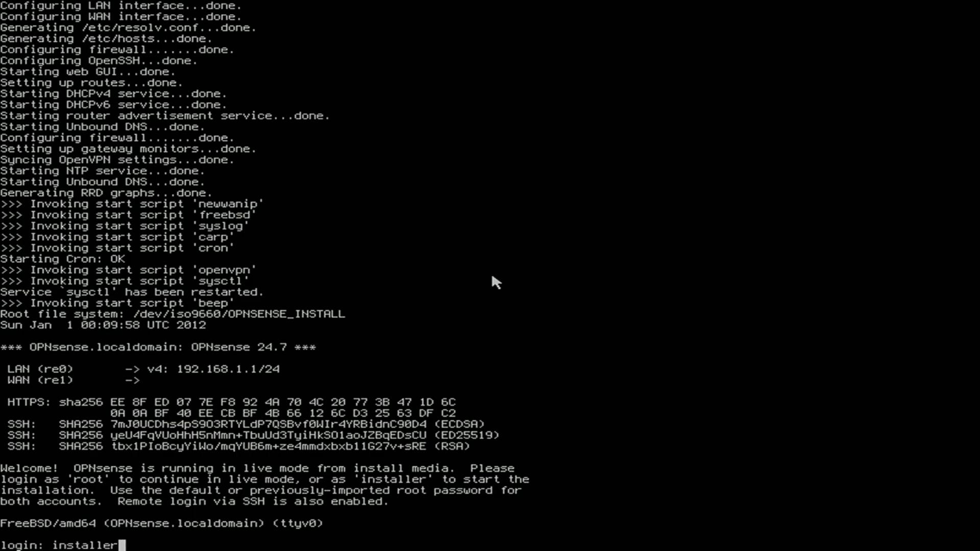
pyautogui.press('Return')
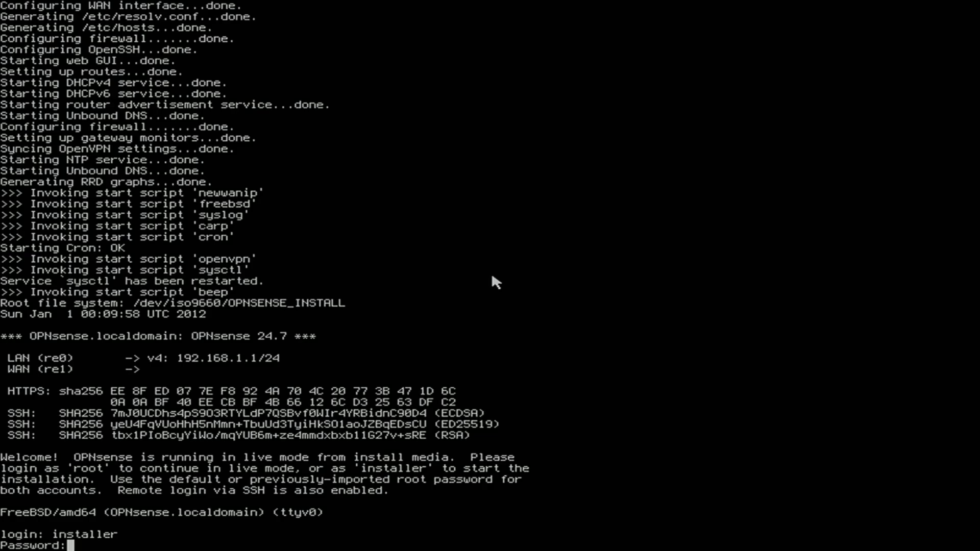
pyautogui.press('Return')
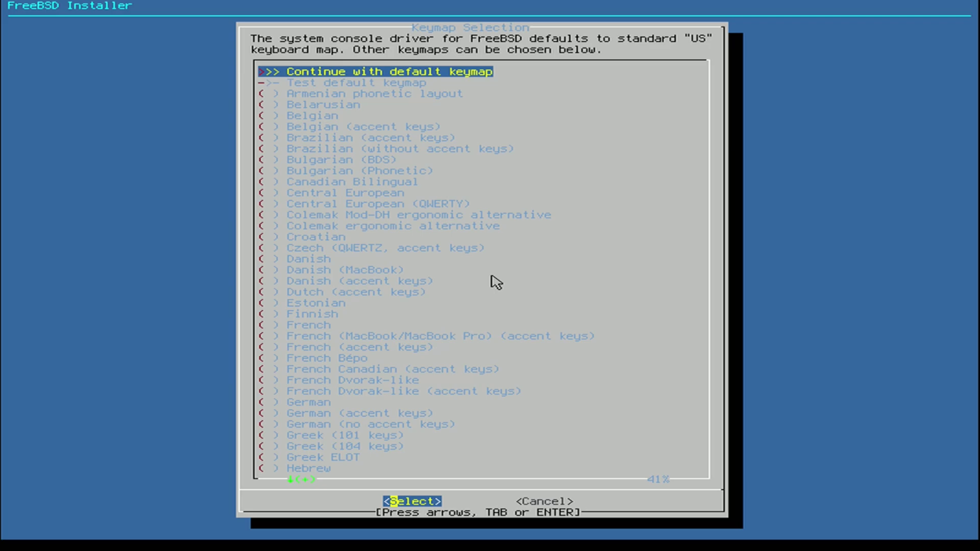
# Step: Keep the default US keymap and start an Install (ZFS) with a stripe layout
pyautogui.press('Return')
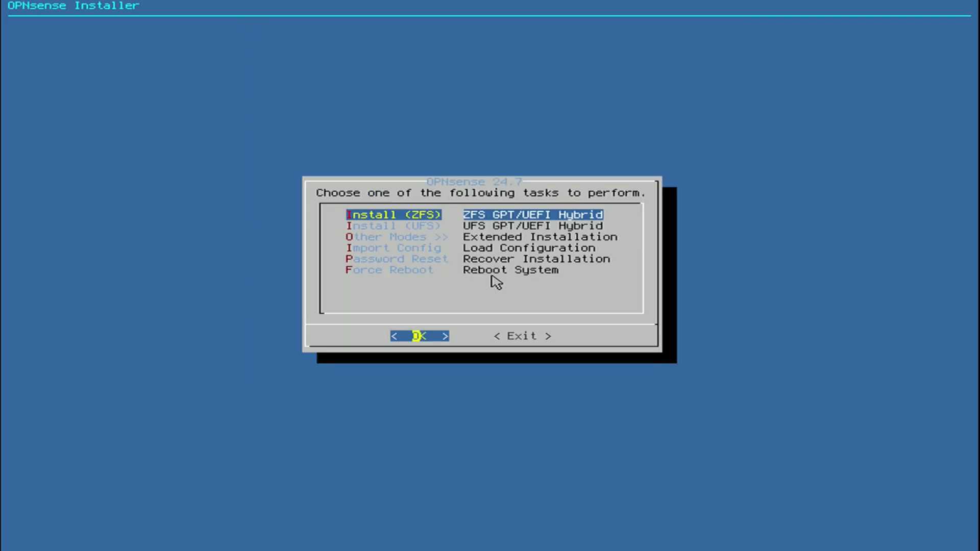
pyautogui.press('Return')
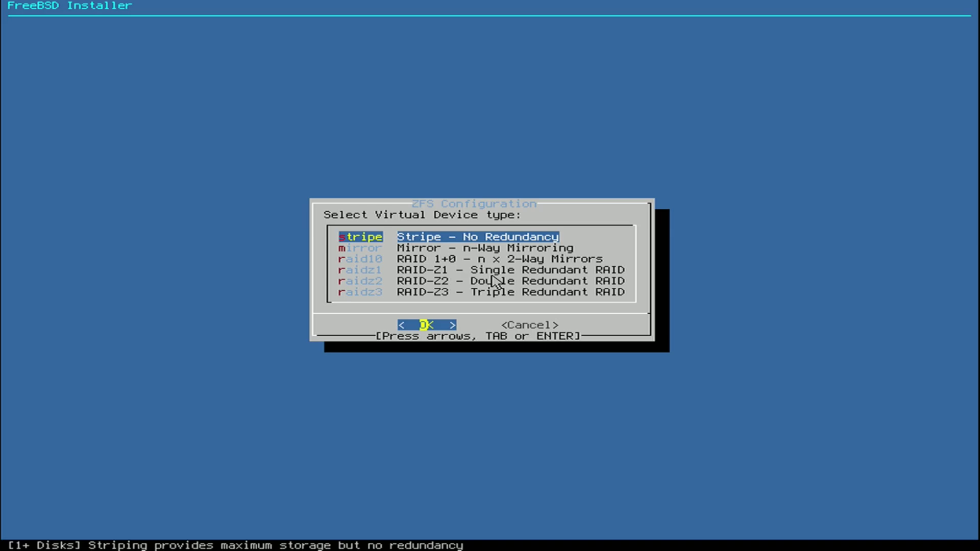
pyautogui.press('Return')
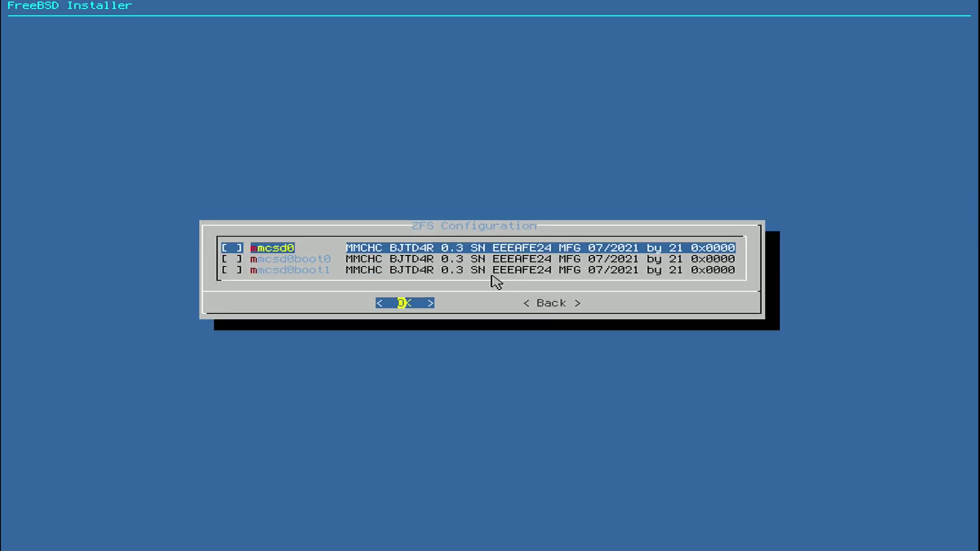
# Step: Select the mmcsd0 eMMC disk and agree to wipe it so installation begins
pyautogui.click(230, 249)
pyautogui.click(404, 304)
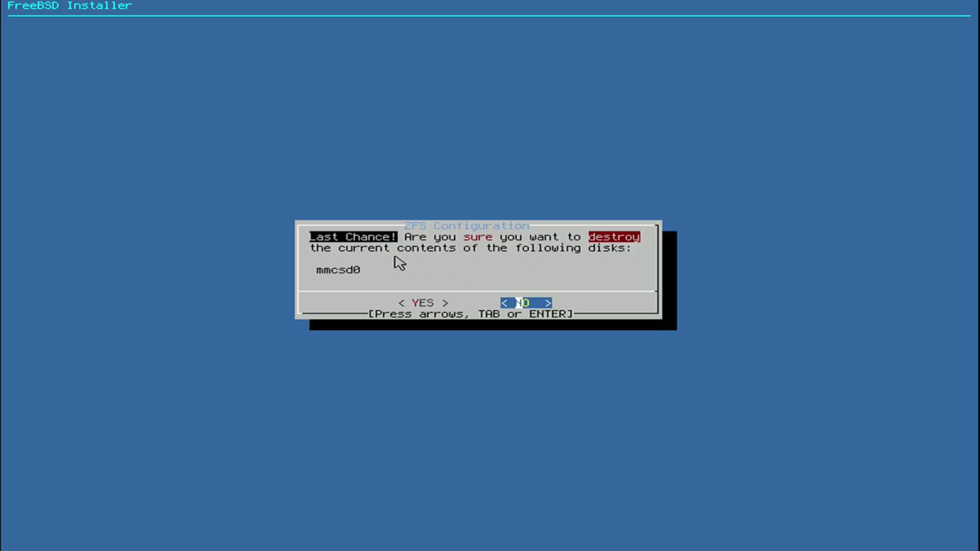
pyautogui.click(411, 301)
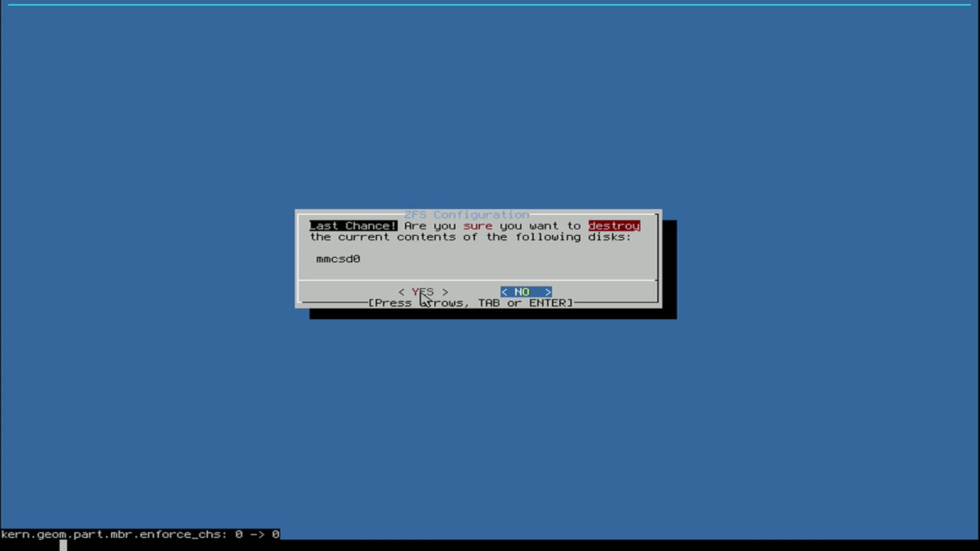
pyautogui.click(423, 293)
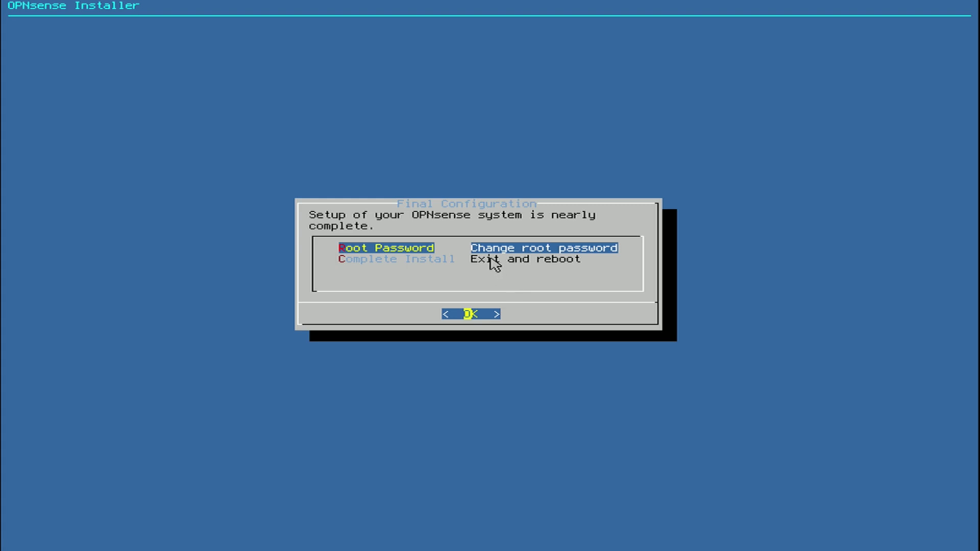
# Step: Choose Complete Install to exit the installer and reboot into the installed system
pyautogui.click(494, 260)
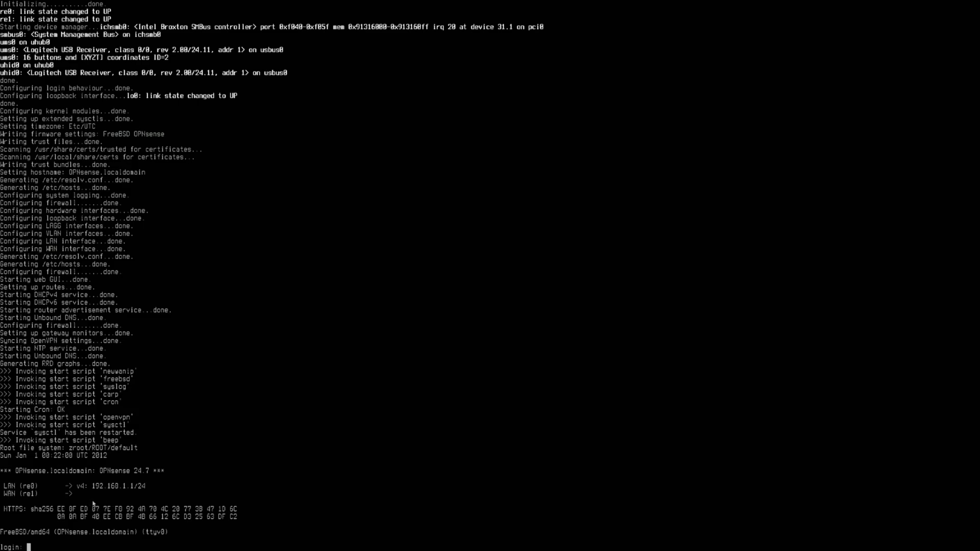
# Step: Log in to the OPNsense console as root, correcting a mistyped login name
pyautogui.write('root')
pyautogui.press('Return')
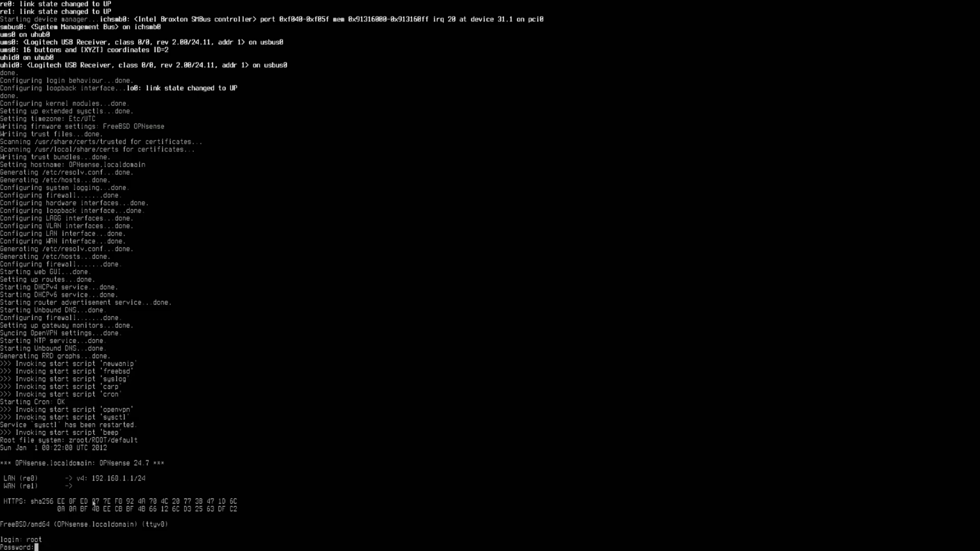
pyautogui.press('Return')
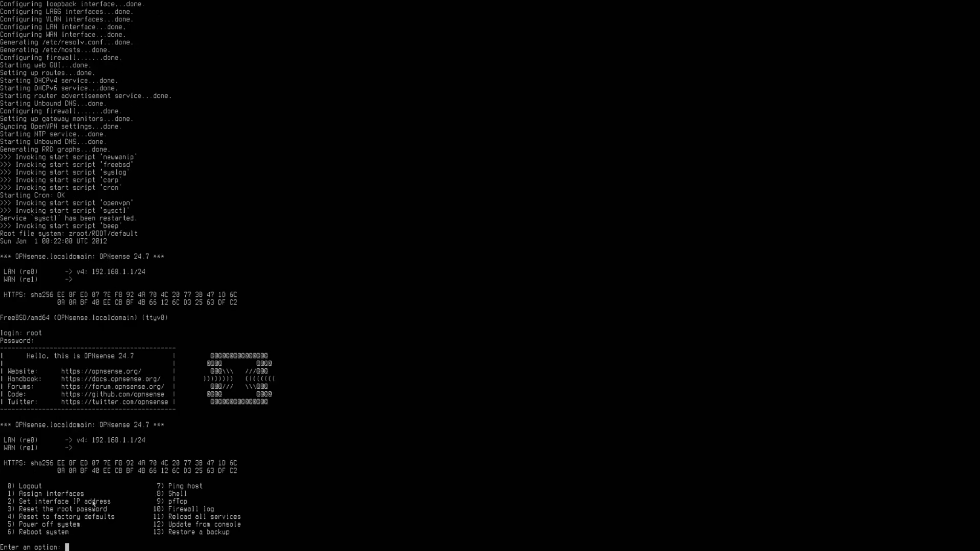
# Step: Choose option 2, Set interface IP address, for interface 2 (WAN)
pyautogui.write('2')
pyautogui.press('Return')
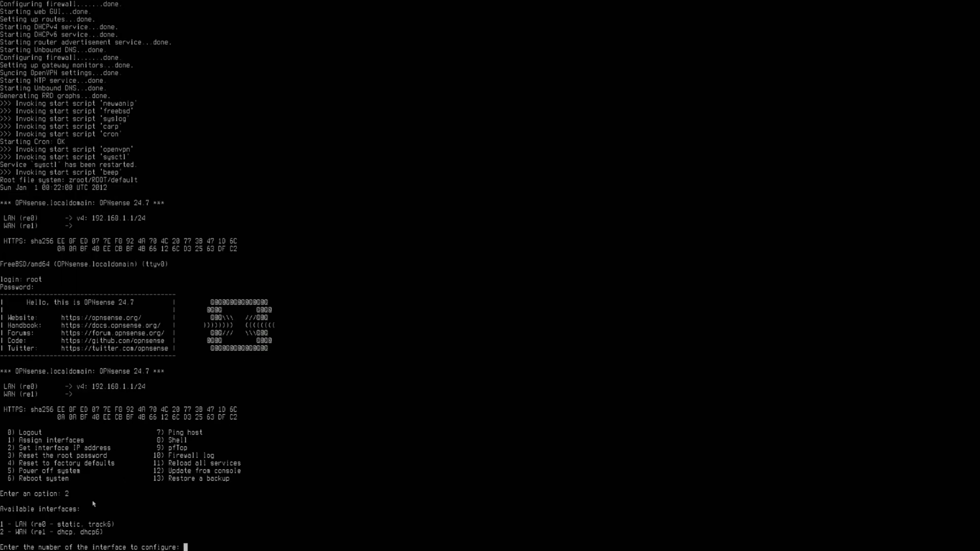
pyautogui.write('2')
pyautogui.press('Return')
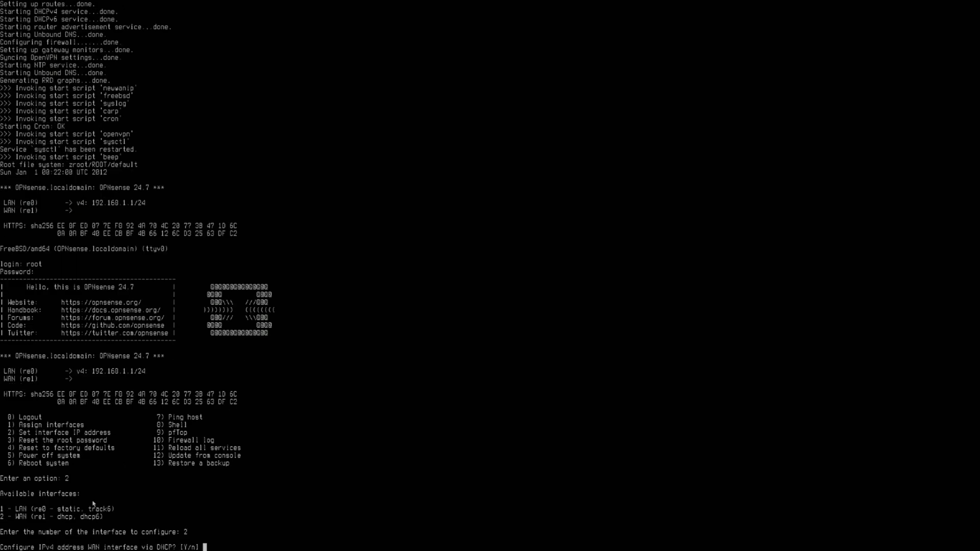
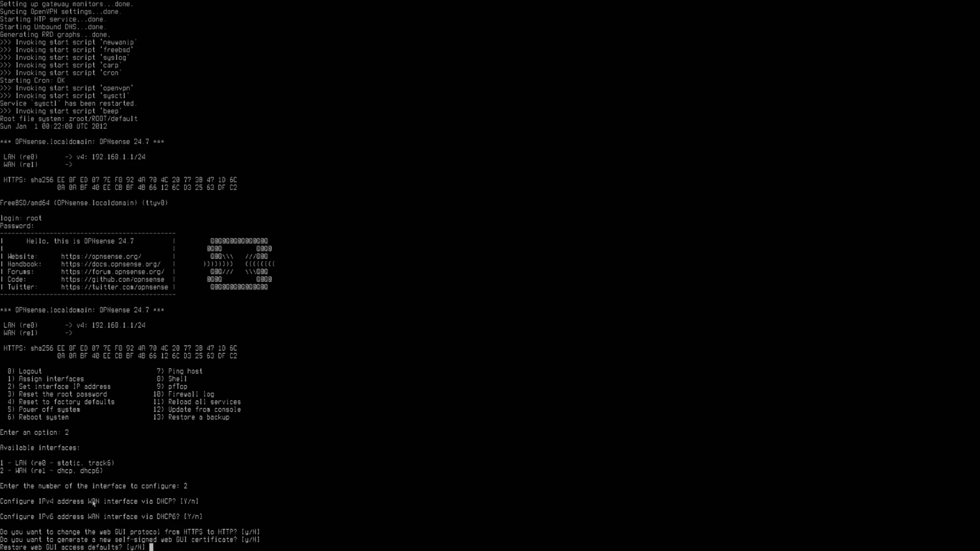
# Step: Keep the web GUI settings unchanged to finish the WAN DHCP setup, then switch to the browser
pyautogui.press('Return')
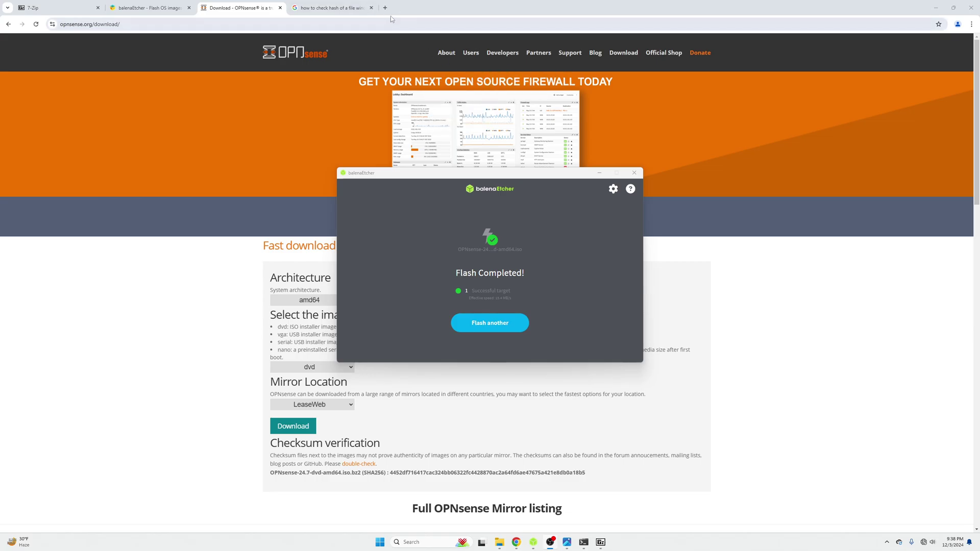
pyautogui.click(390, 16)
# Step: Browse to 192.168.1.1 in a new tab and bypass the certificate warning
pyautogui.click(385, 8)
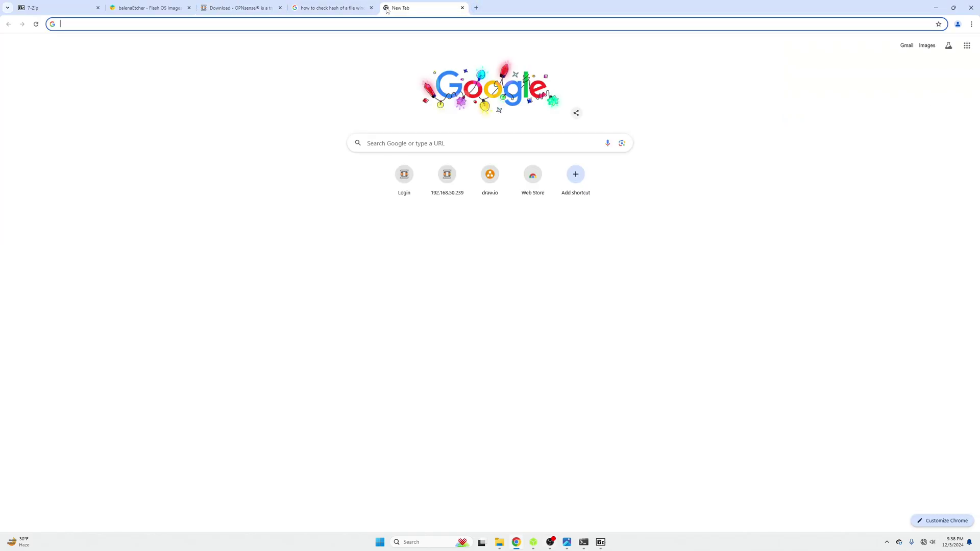
pyautogui.write('192')
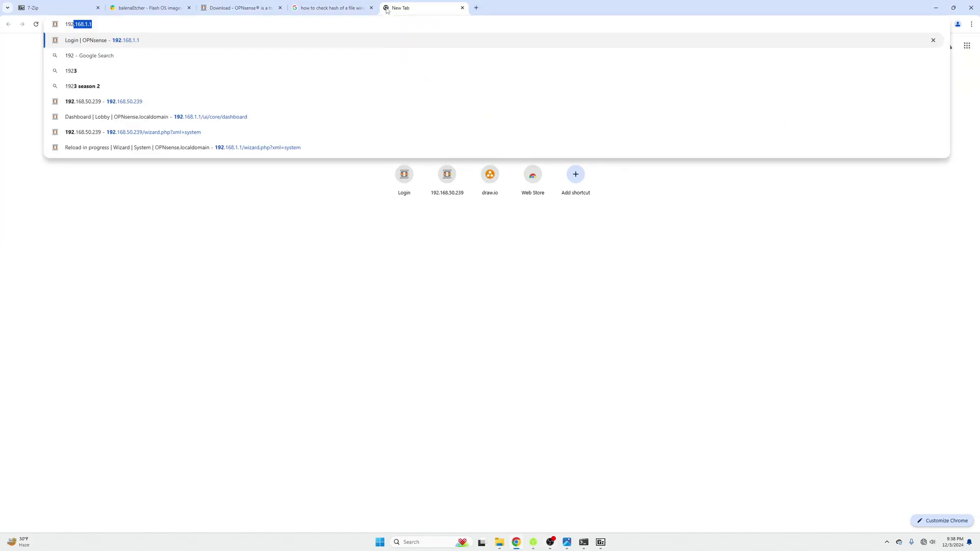
pyautogui.press('Return')
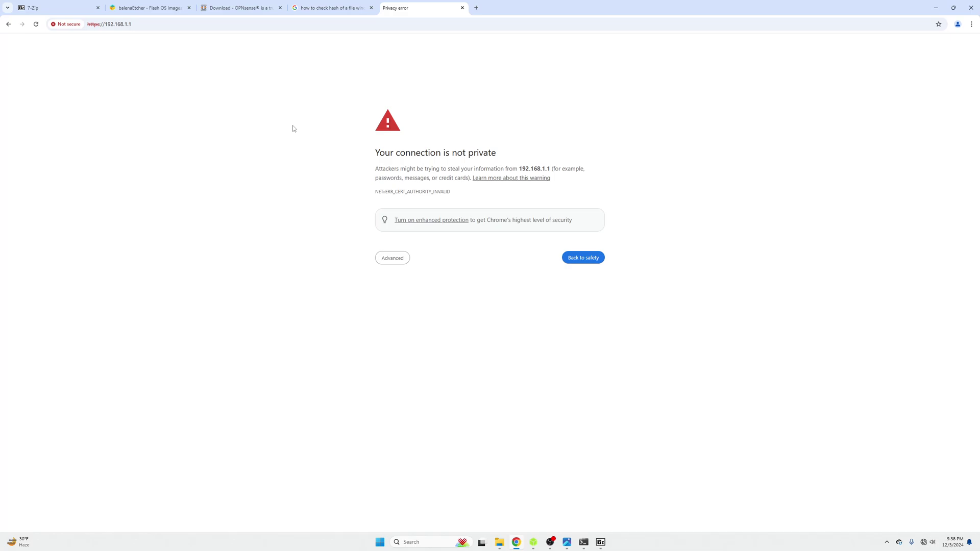
pyautogui.click(387, 263)
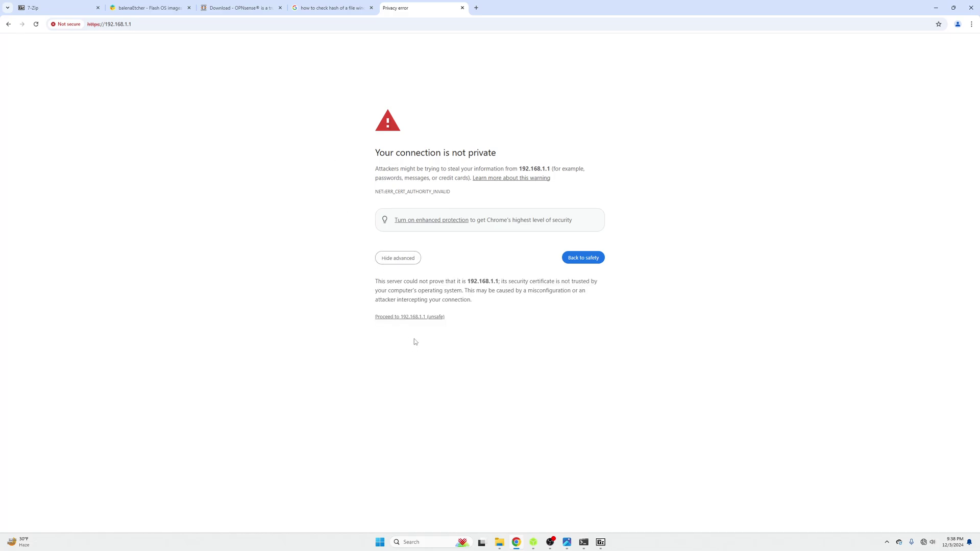
pyautogui.click(414, 318)
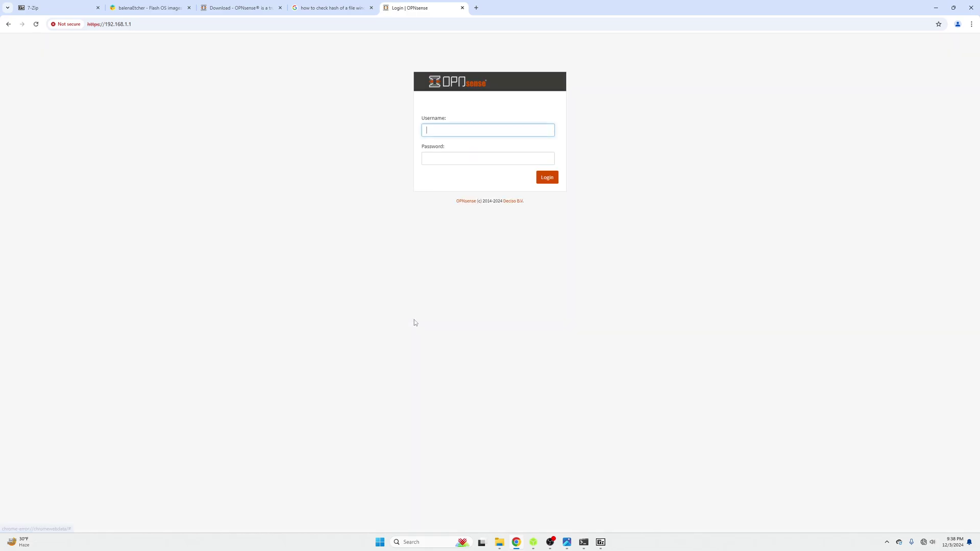
# Step: Log in as root with the account password and start the setup wizard
pyautogui.write('o')
pyautogui.write('oot')
pyautogui.press('Tab')
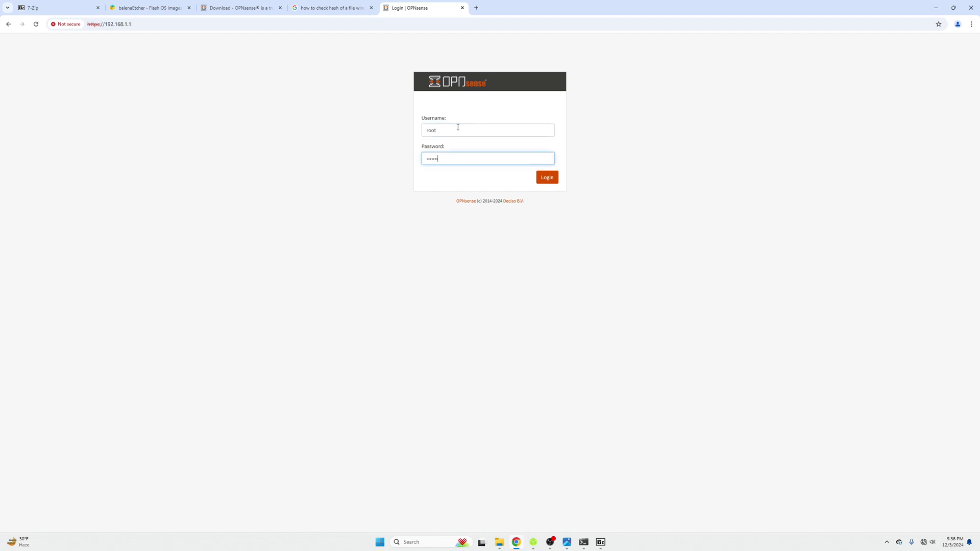
pyautogui.press('Return')
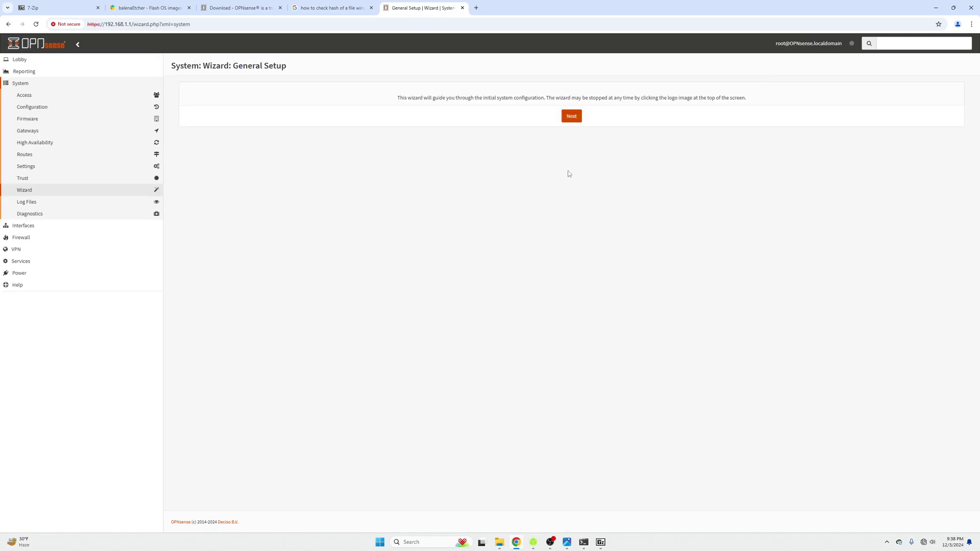
pyautogui.click(578, 118)
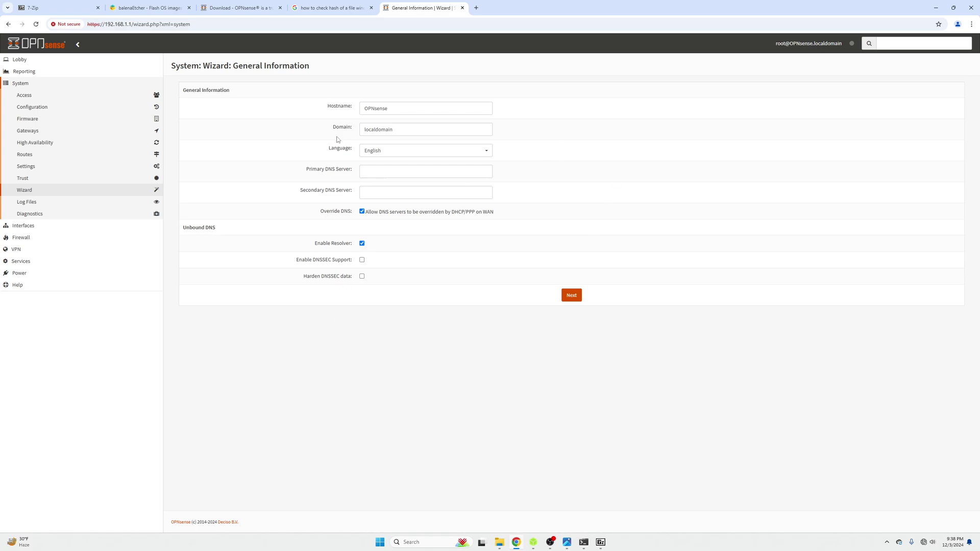
# Step: Set primary DNS 1.1.1.1 and secondary DNS 1.0.0.1 in General Information
pyautogui.doubleClick(418, 108)
pyautogui.click(411, 112)
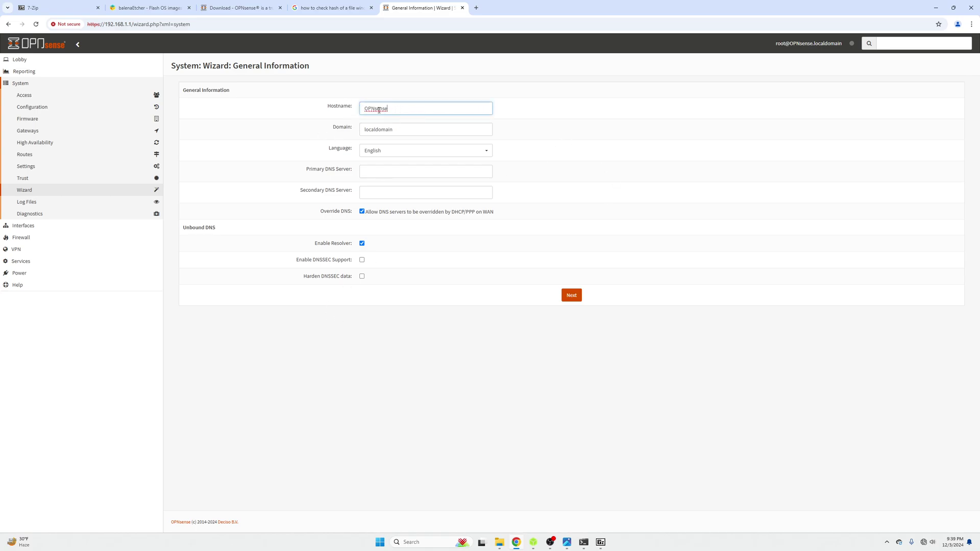
pyautogui.click(382, 172)
pyautogui.press('Tab')
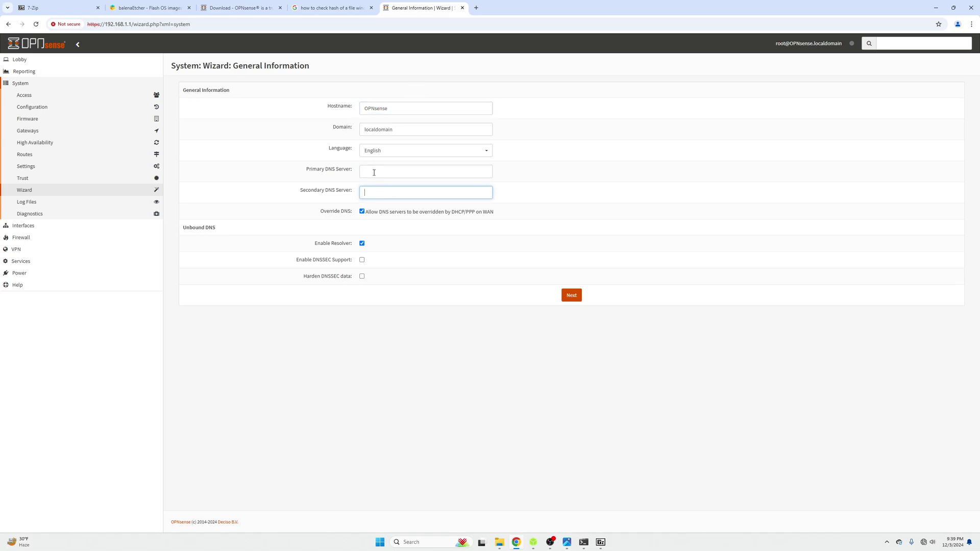
pyautogui.click(376, 171)
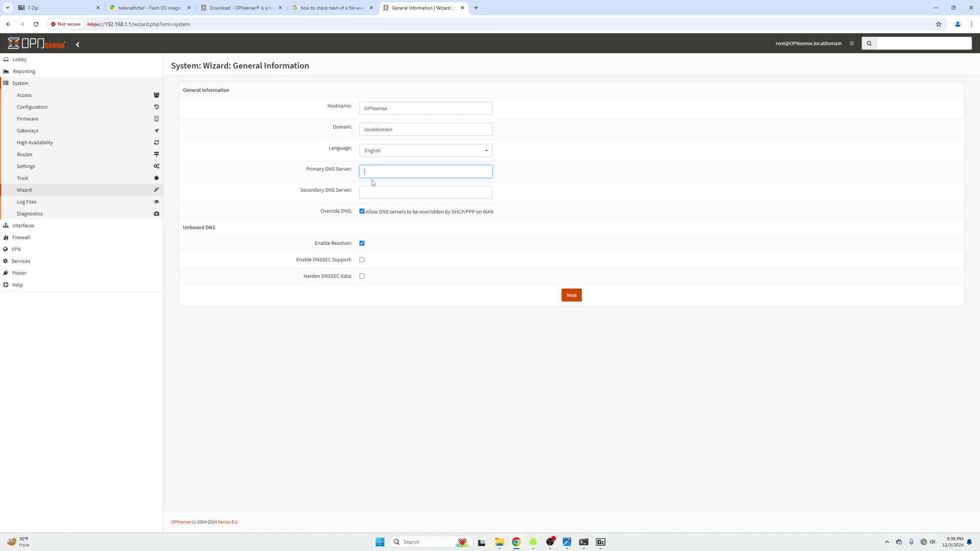
pyautogui.write('1.1.1.1')
pyautogui.click(374, 193)
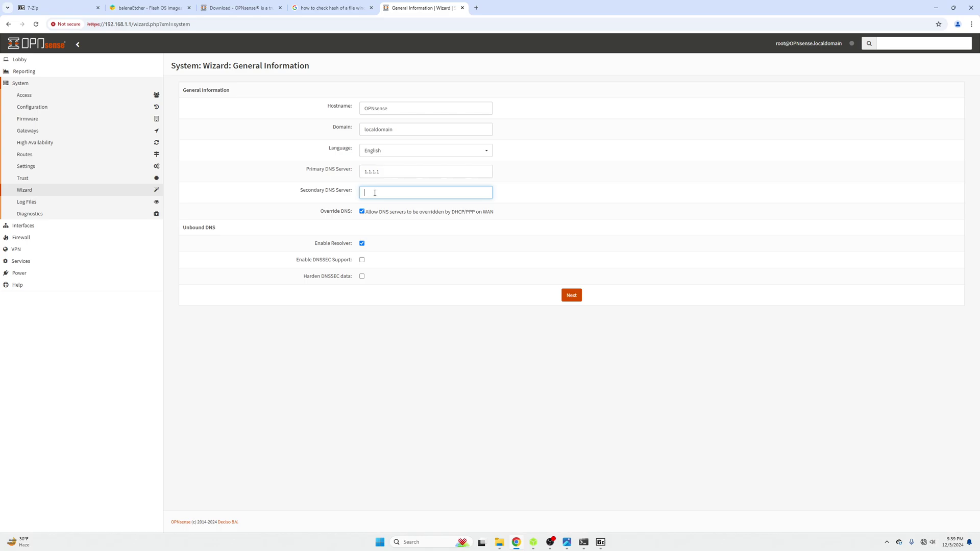
pyautogui.write('1.0.0.1')
pyautogui.click(539, 179)
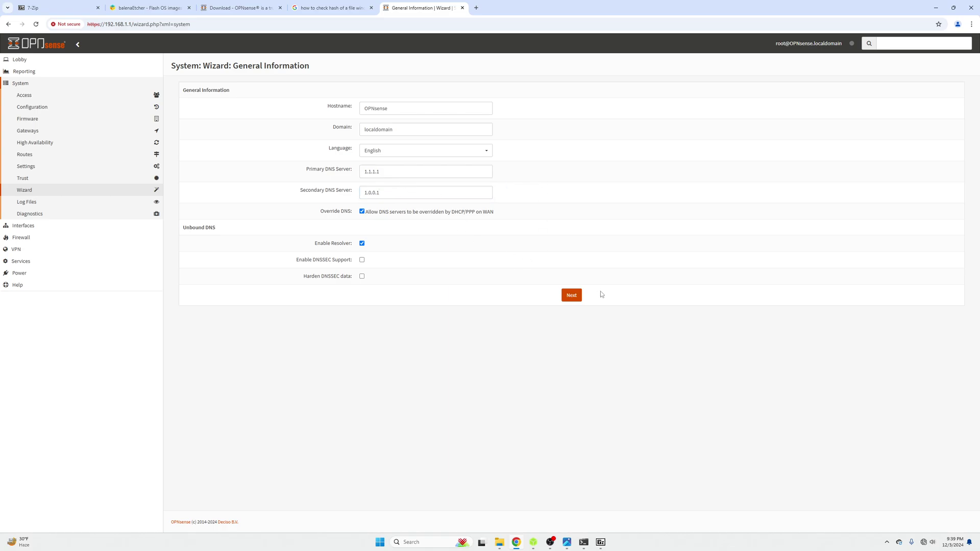
pyautogui.click(573, 296)
# Step: Choose the America/Denver timezone and continue to WAN setup
pyautogui.click(427, 132)
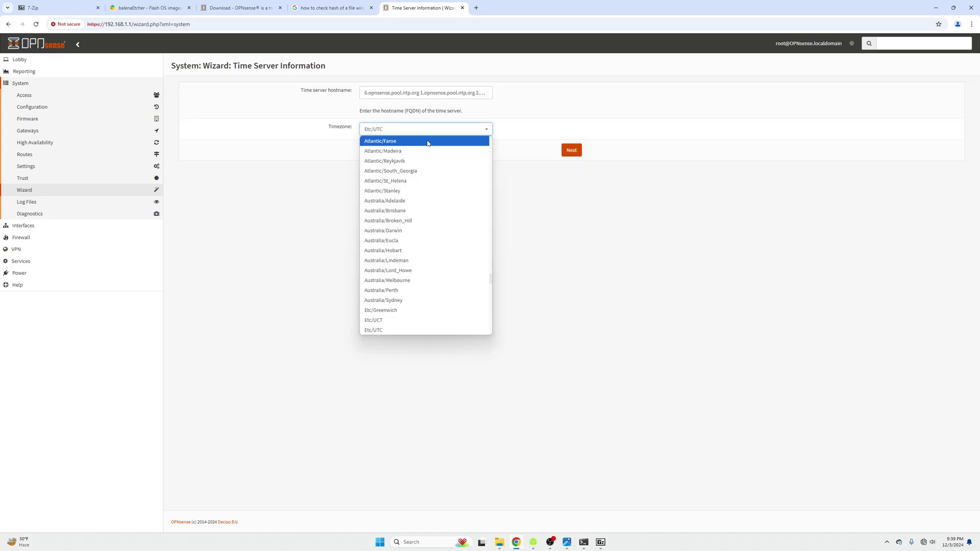
pyautogui.scroll(20, 435, 274)
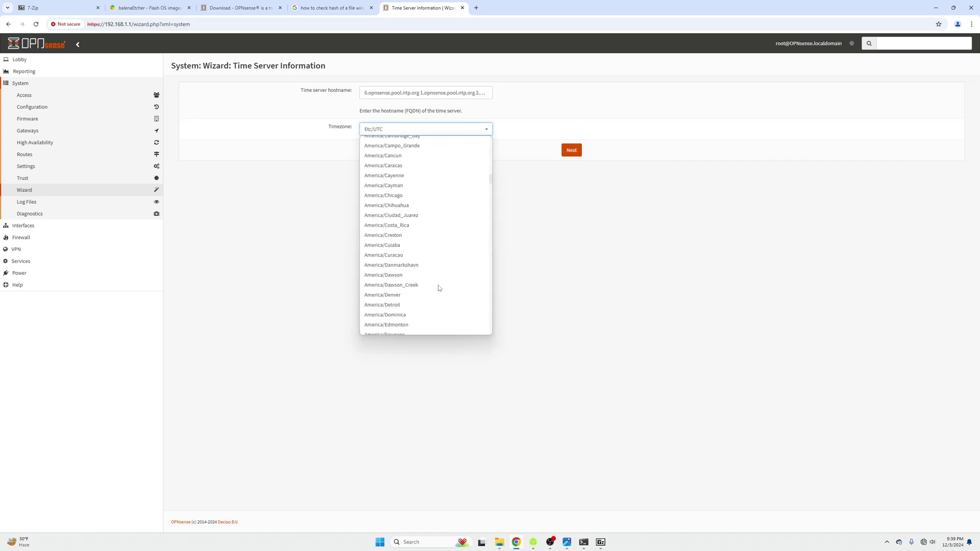
pyautogui.scroll(-10, 438, 288)
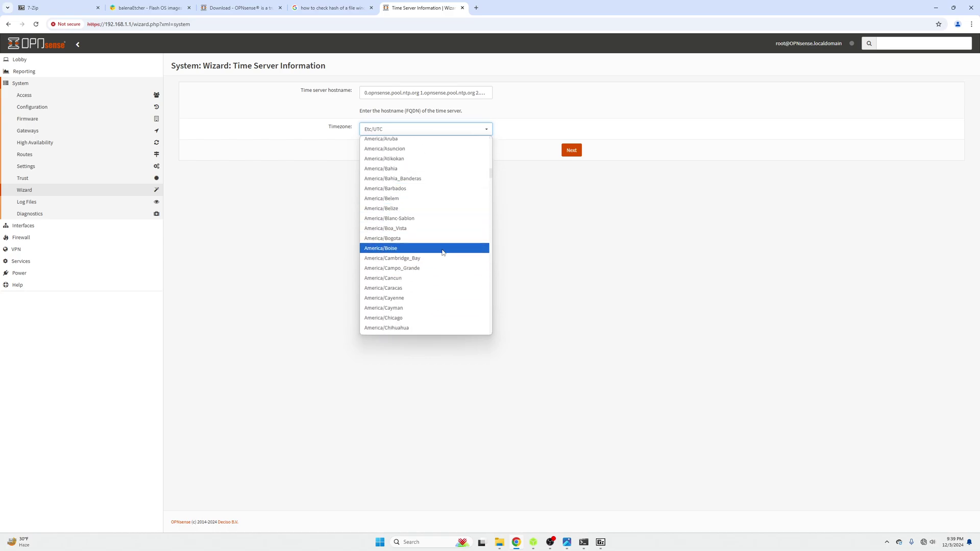
pyautogui.scroll(-3, 441, 286)
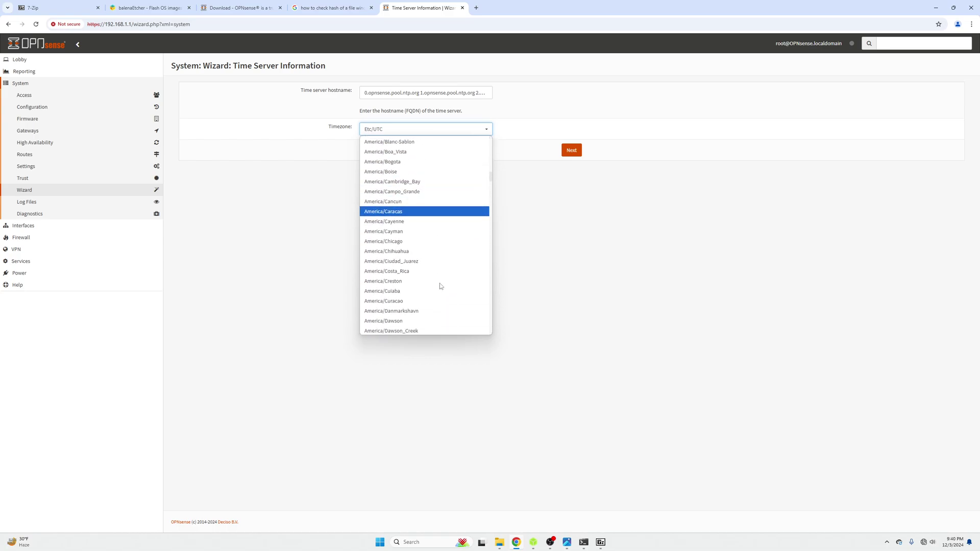
pyautogui.scroll(-3, 440, 286)
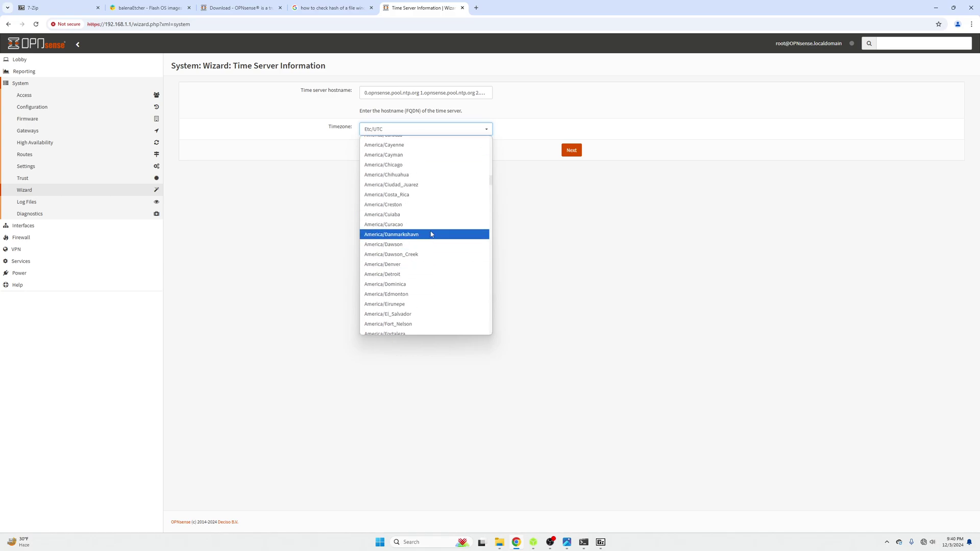
pyautogui.click(428, 264)
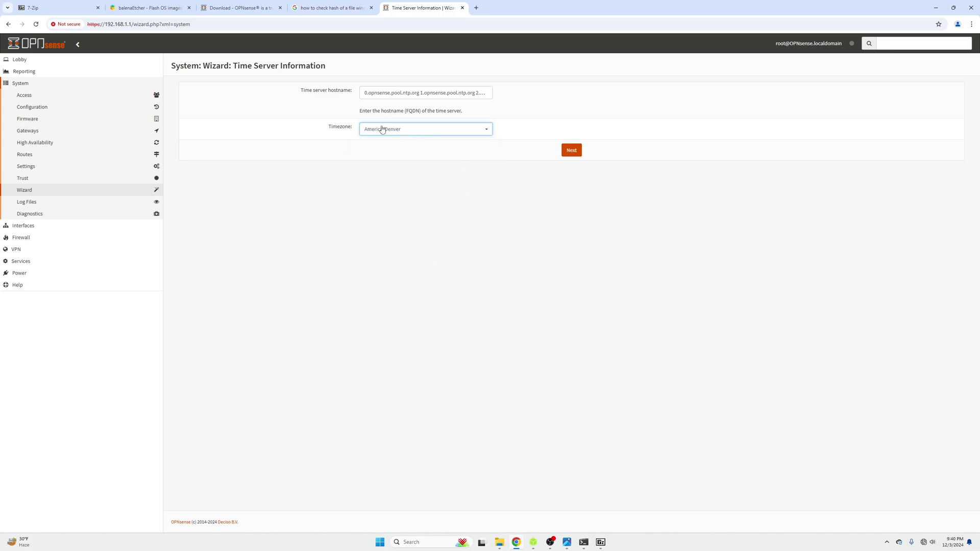
pyautogui.click(571, 153)
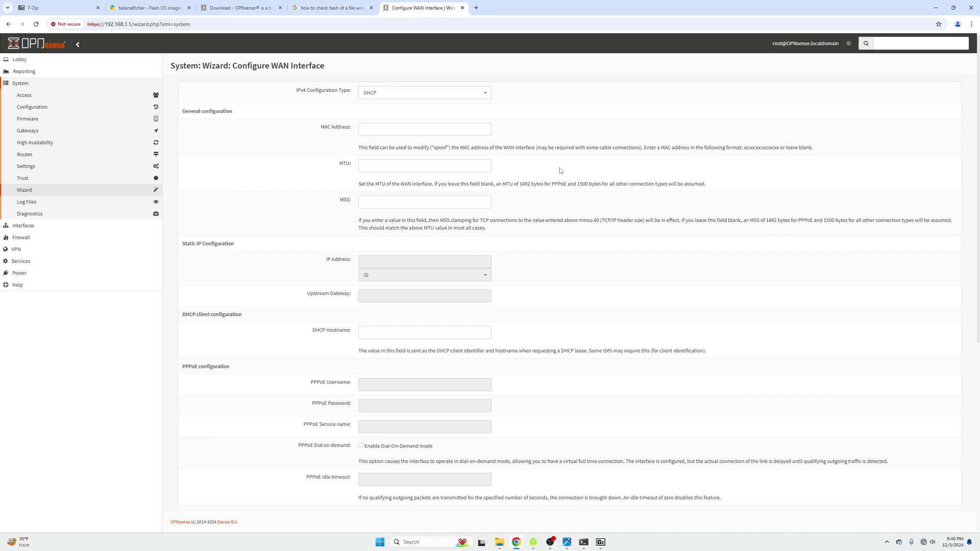
# Step: Set the WAN IPv4 configuration type to DHCP
pyautogui.moveTo(170, 66); pyautogui.dragTo(243, 65)
pyautogui.click(339, 69)
pyautogui.tripleClick(315, 66)
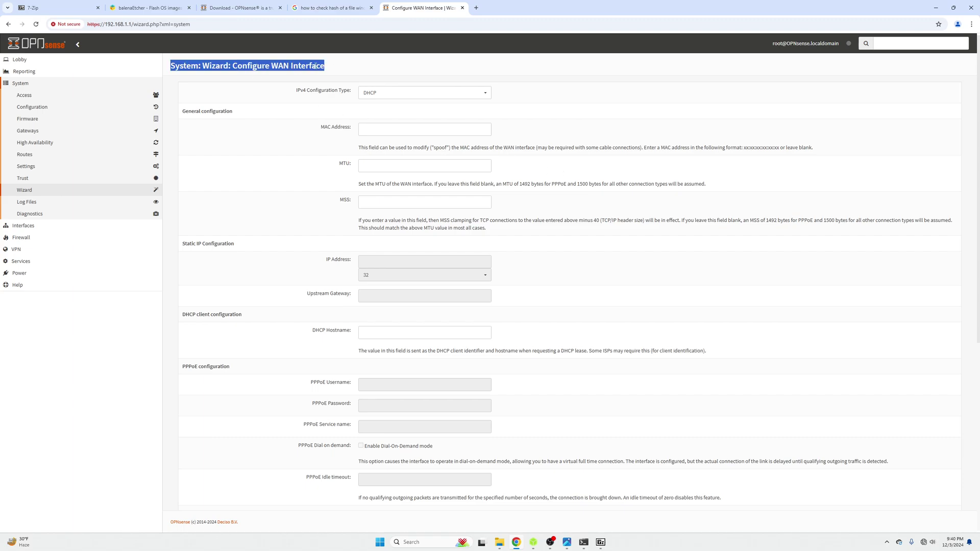
pyautogui.click(352, 71)
pyautogui.click(388, 100)
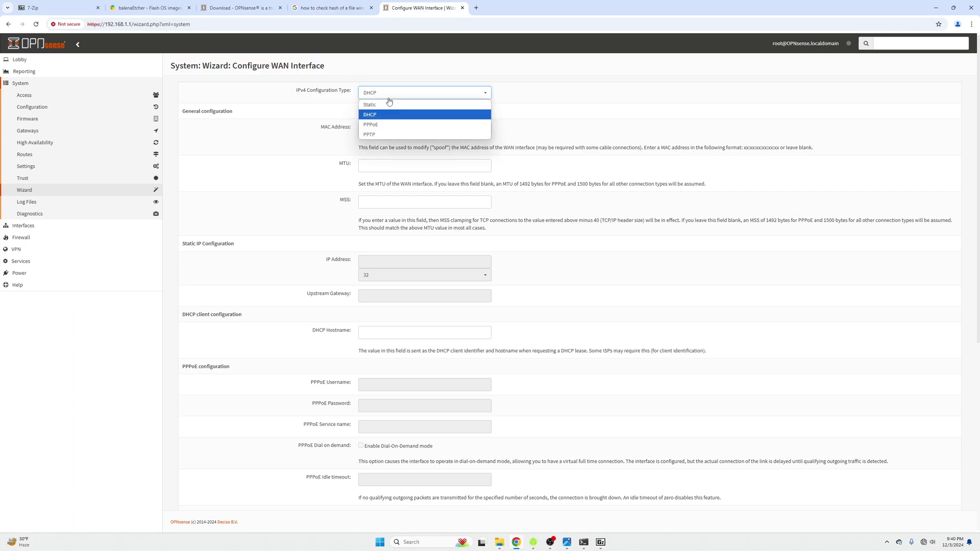
pyautogui.click(390, 104)
pyautogui.click(392, 97)
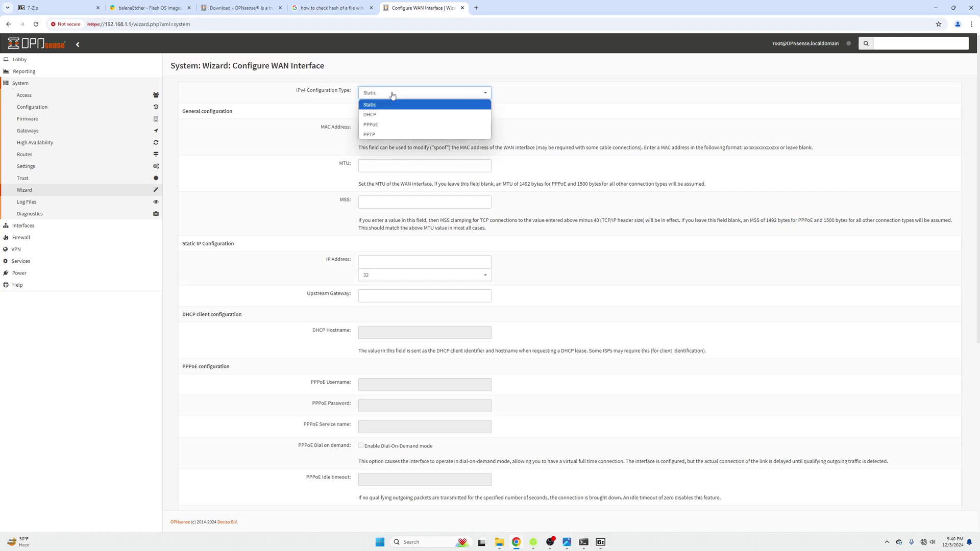
pyautogui.click(393, 114)
pyautogui.click(382, 105)
pyautogui.click(384, 99)
pyautogui.click(385, 98)
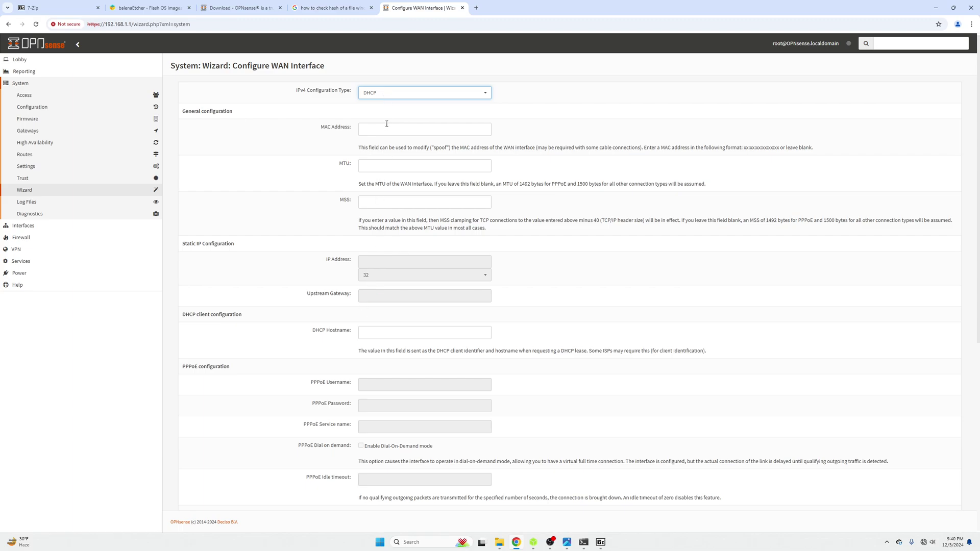
# Step: Move on from the WAN page to the LAN interface step
pyautogui.scroll(-1, 343, 296)
pyautogui.scroll(-4, 344, 296)
pyautogui.scroll(-2, 330, 212)
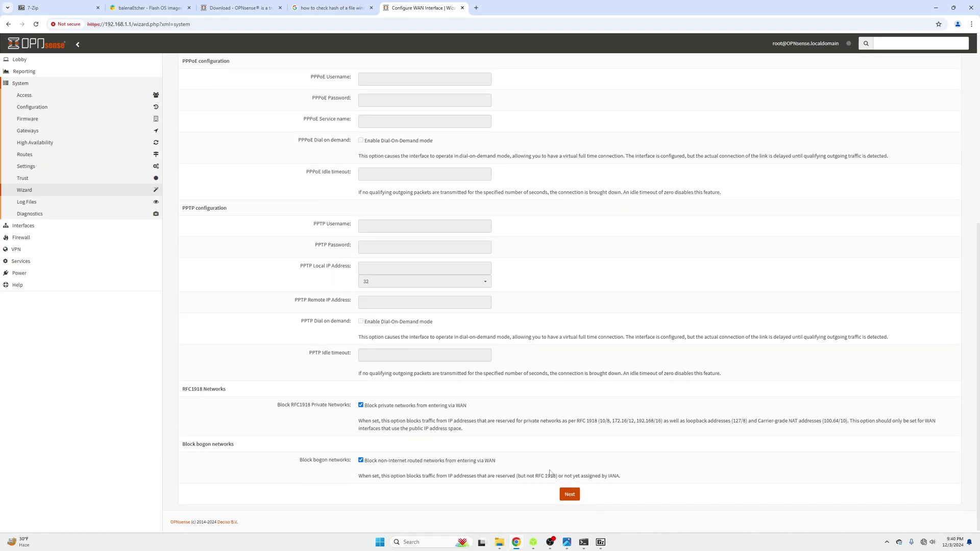
pyautogui.click(570, 494)
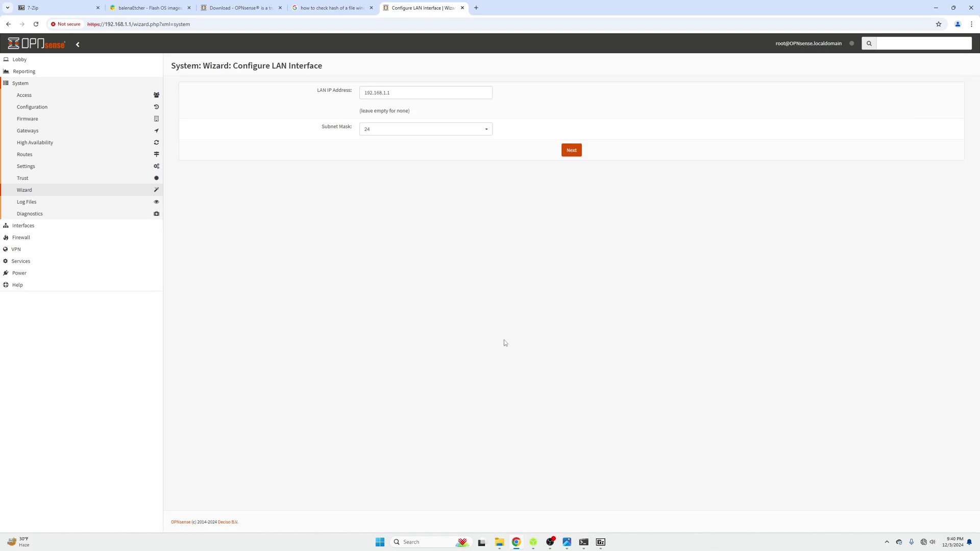
# Step: Keep the LAN address at 192.168.1.1 with subnet 24 and accept it
pyautogui.moveTo(330, 72); pyautogui.dragTo(399, 93)
pyautogui.click(403, 92)
pyautogui.click(400, 93)
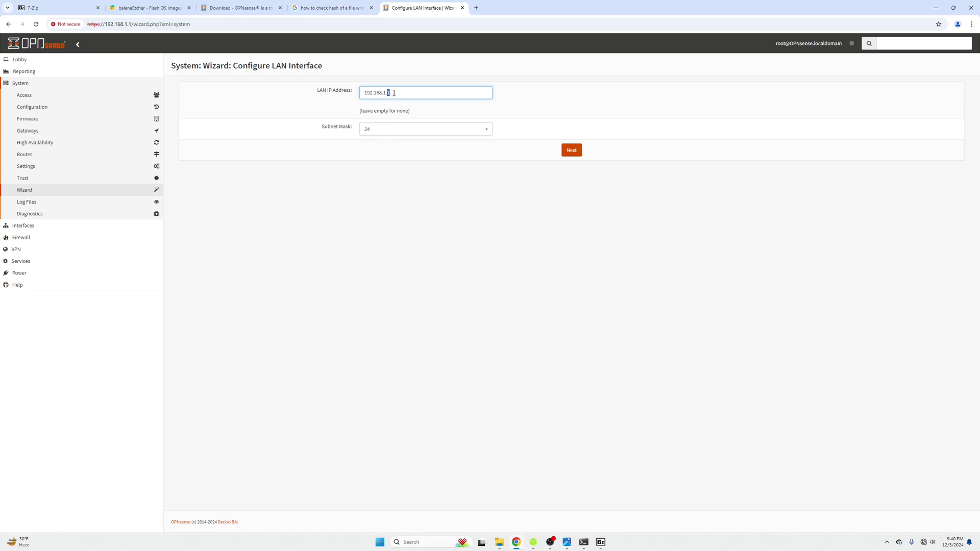
pyautogui.press('BackSpace')
pyautogui.moveTo(387, 93); pyautogui.dragTo(408, 93)
pyautogui.click(408, 93)
pyautogui.click(566, 150)
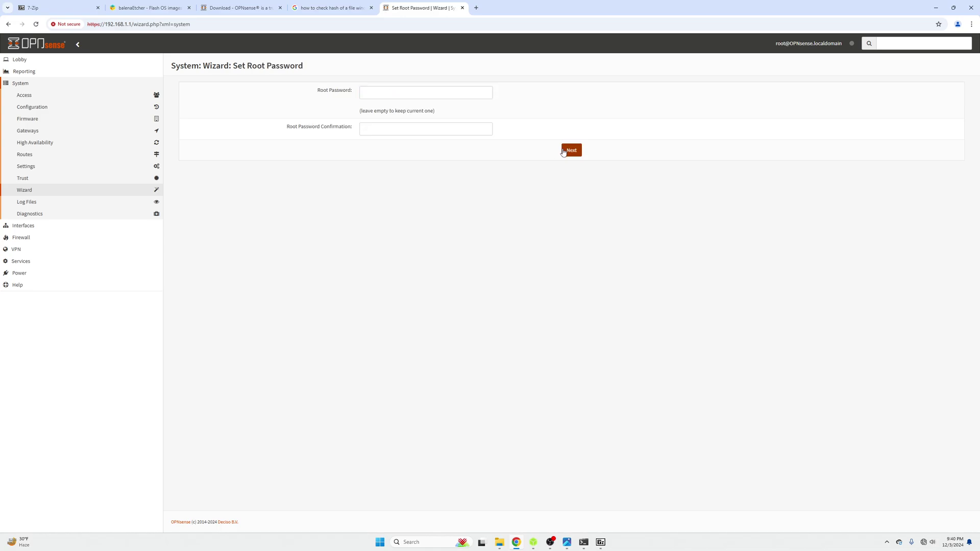
# Step: Enter and confirm a new root password
pyautogui.click(386, 90)
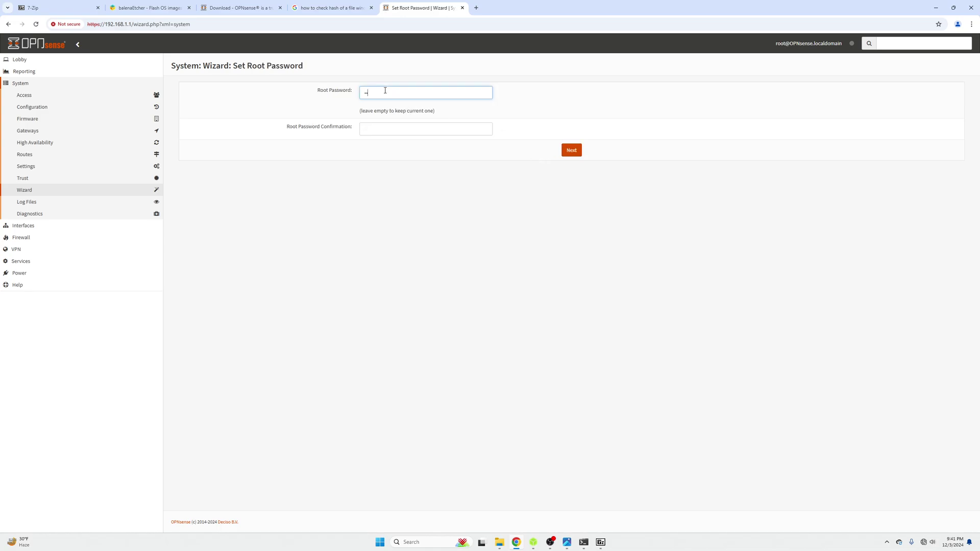
pyautogui.press('Tab')
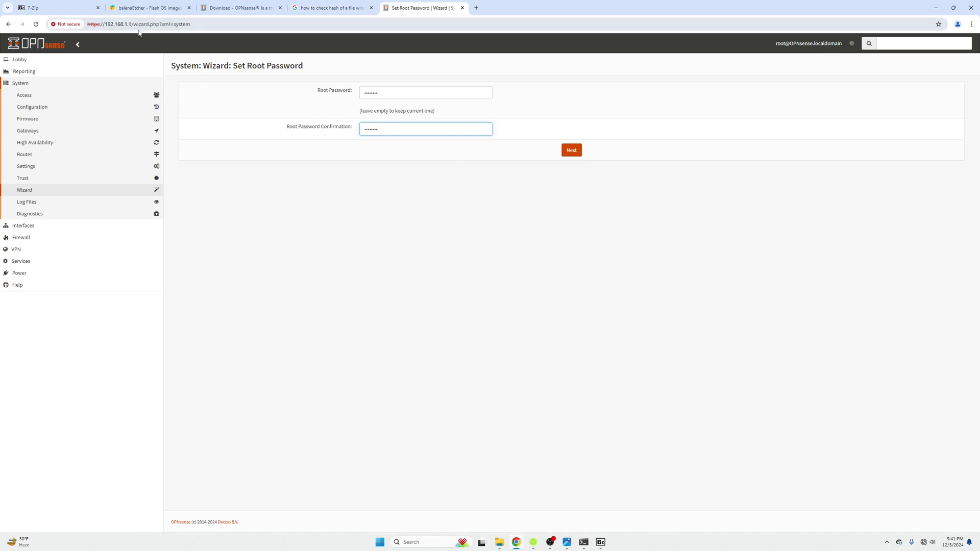
pyautogui.click(574, 149)
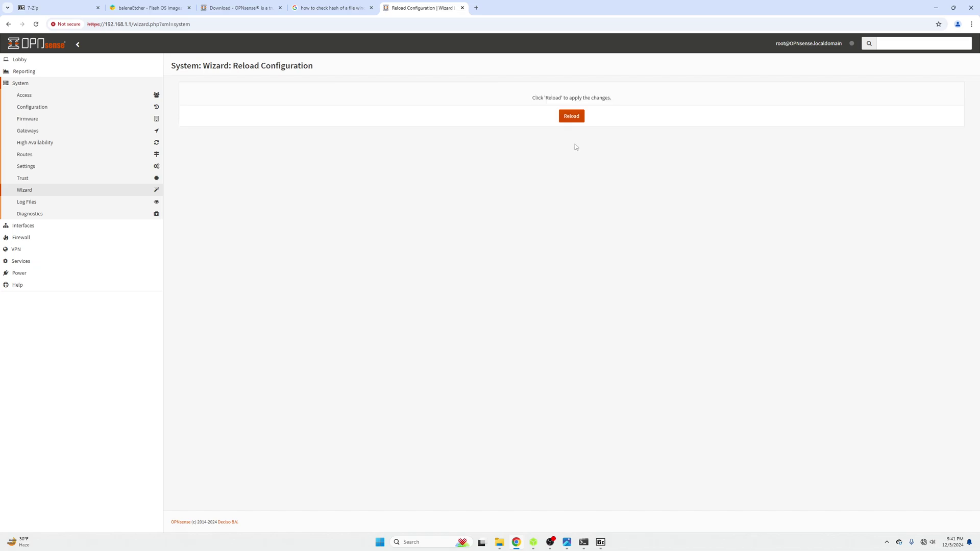
# Step: Reload to apply the wizard's configuration and go to the Lobby Dashboard
pyautogui.click(572, 116)
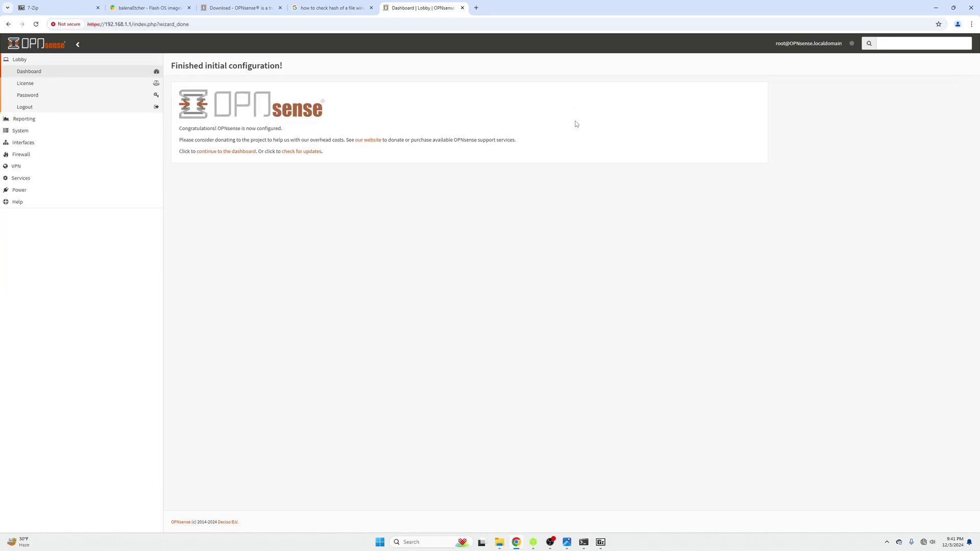
pyautogui.click(233, 152)
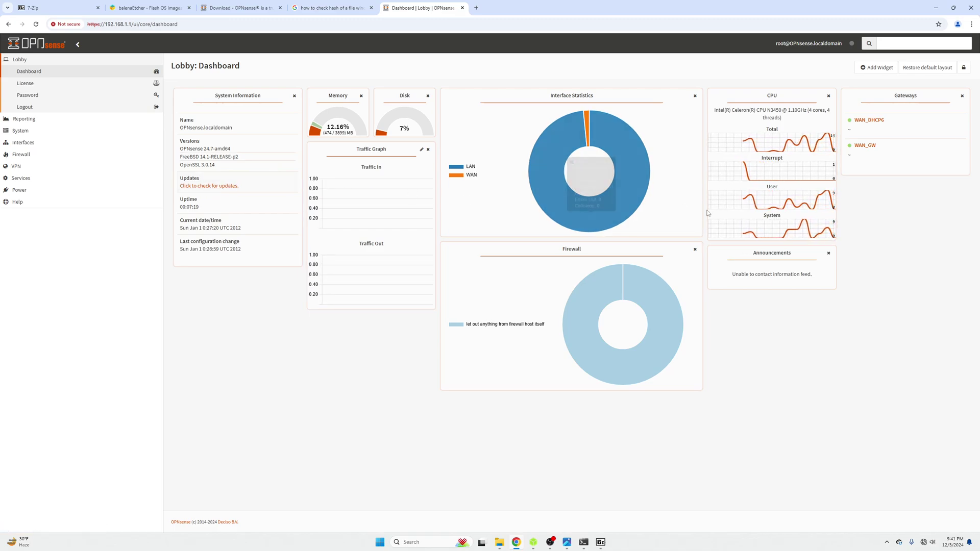
# Step: Navigate through the sidebar to Firewall > Rules > LAN
pyautogui.moveTo(534, 157)
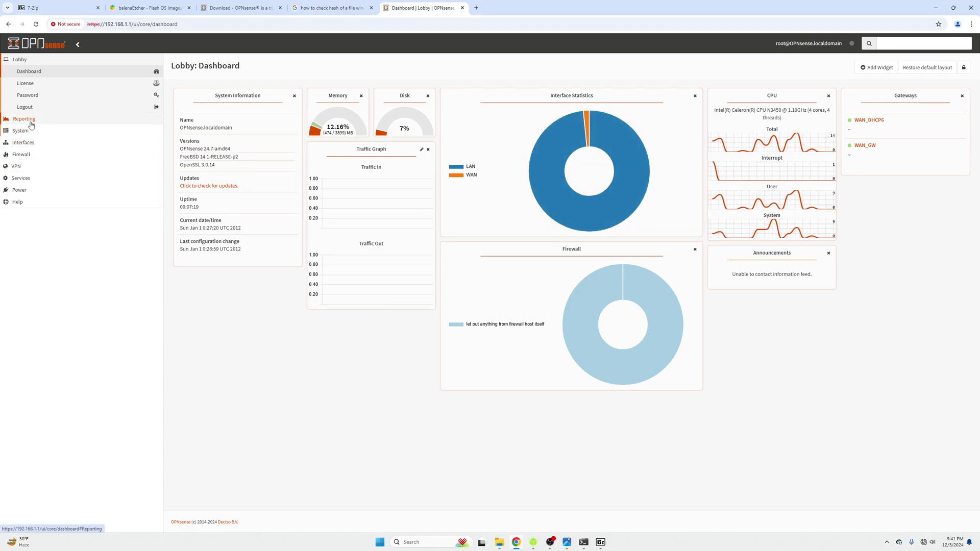
pyautogui.click(37, 143)
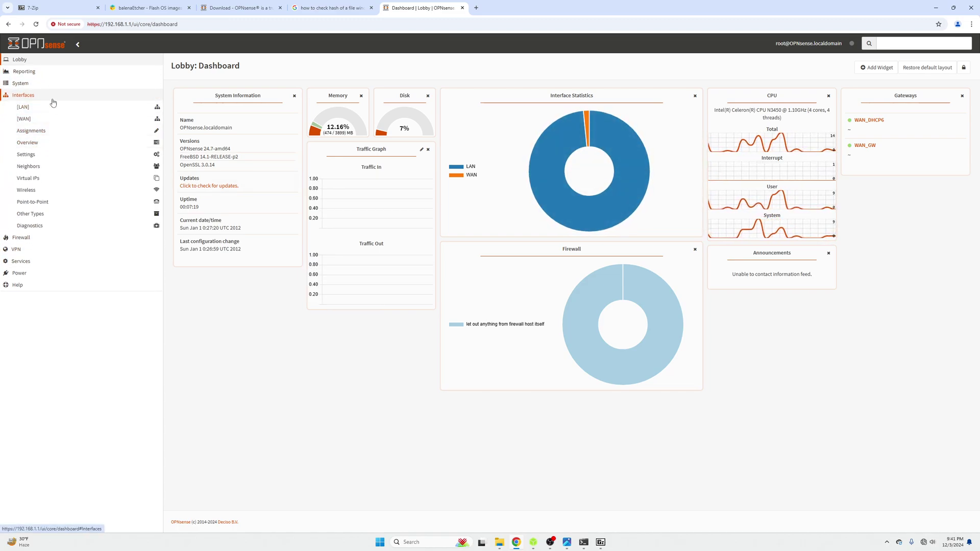
pyautogui.click(23, 83)
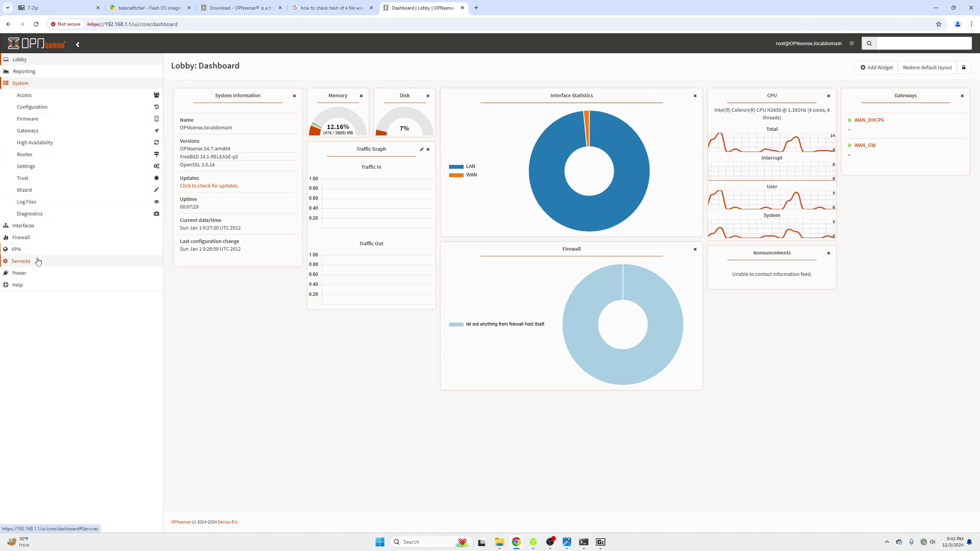
pyautogui.click(30, 238)
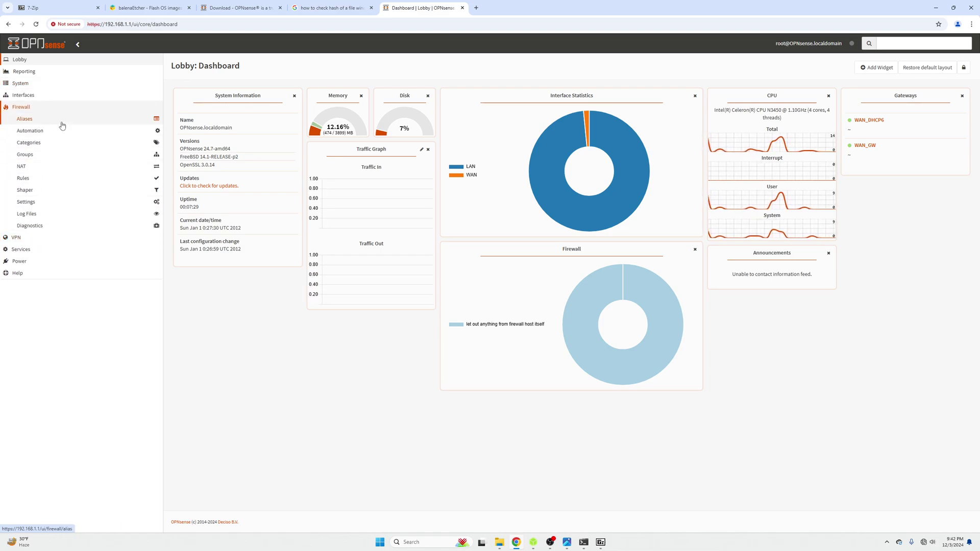
pyautogui.click(34, 180)
pyautogui.click(42, 201)
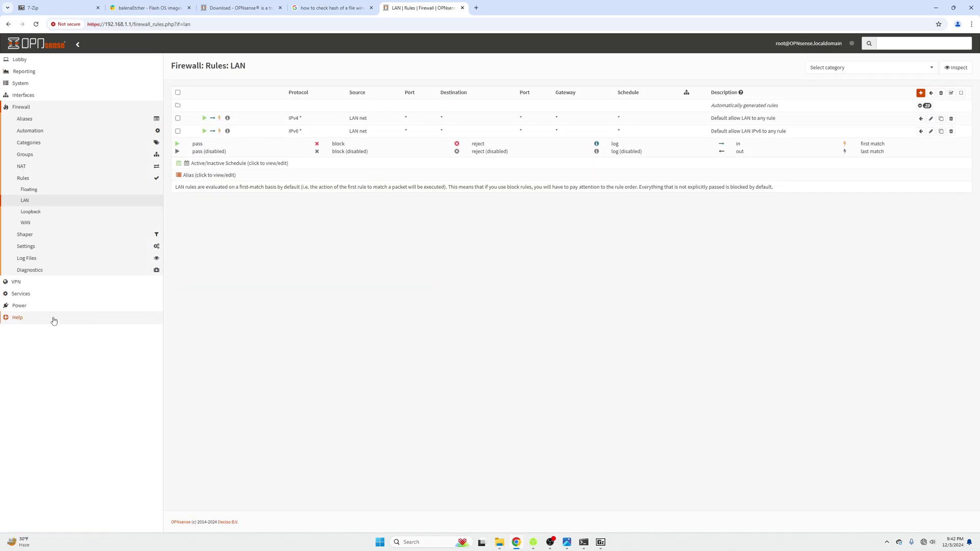
# Step: Check the ISC DHCPv4 leases list for the LAN lease at 192.168.1.100
pyautogui.click(34, 295)
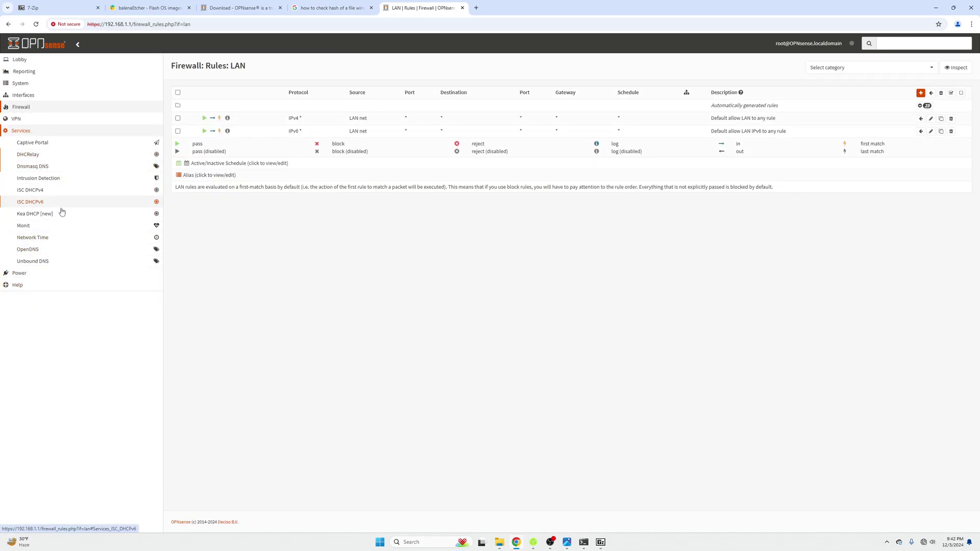
pyautogui.click(48, 191)
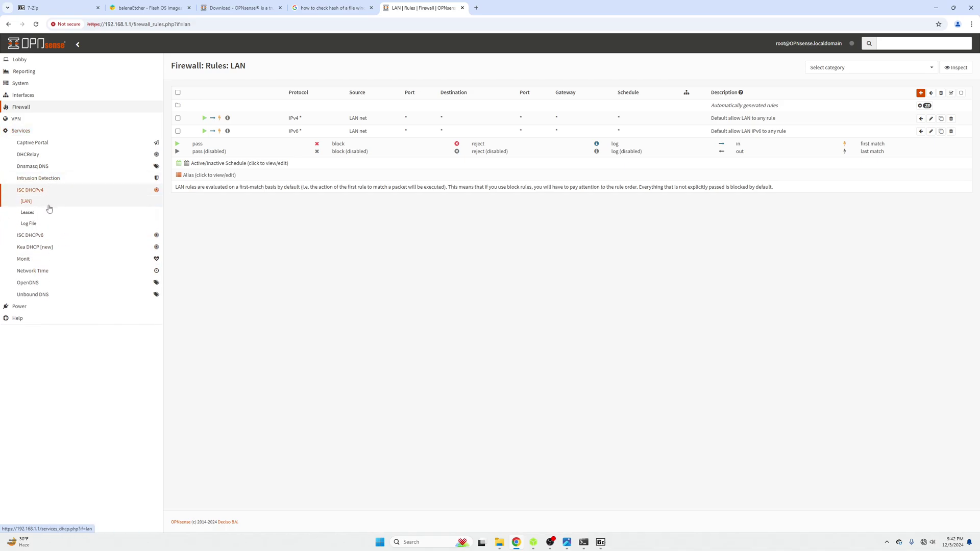
pyautogui.click(45, 204)
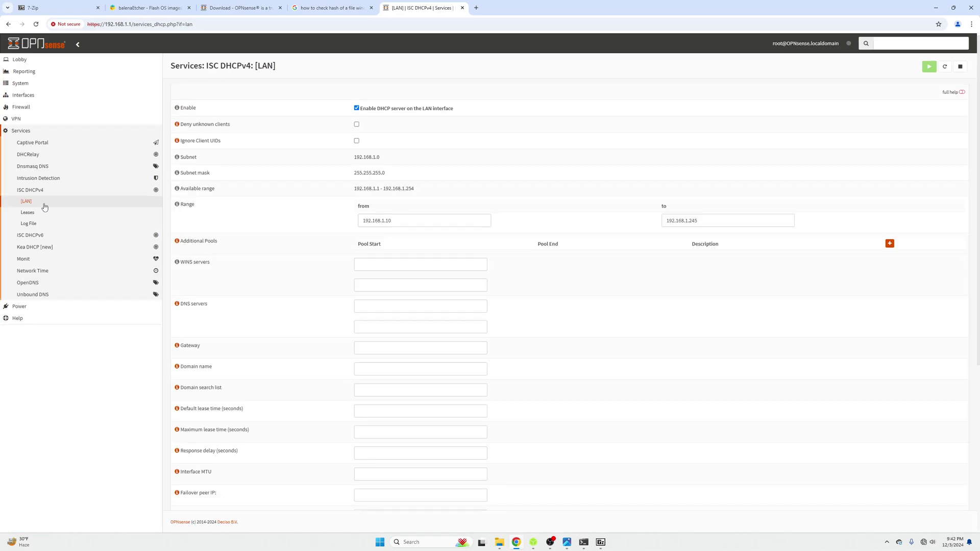
pyautogui.click(26, 213)
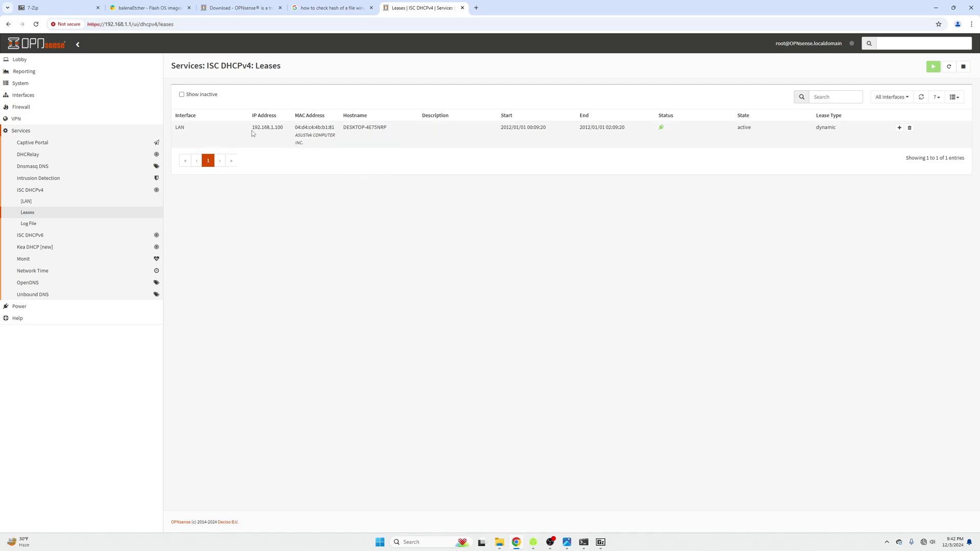
pyautogui.moveTo(252, 128); pyautogui.dragTo(285, 132)
pyautogui.click(285, 131)
pyautogui.moveTo(253, 127); pyautogui.dragTo(406, 134)
pyautogui.click(302, 136)
pyautogui.click(334, 151)
pyautogui.click(510, 160)
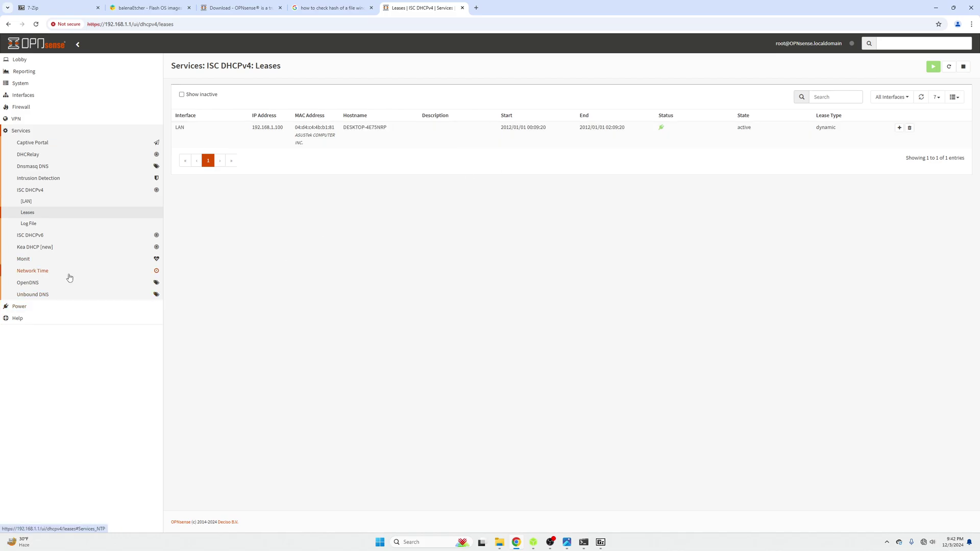
# Step: Return to the Lobby Dashboard and bring up the HomeLab setup diagram
pyautogui.click(24, 132)
pyautogui.click(19, 60)
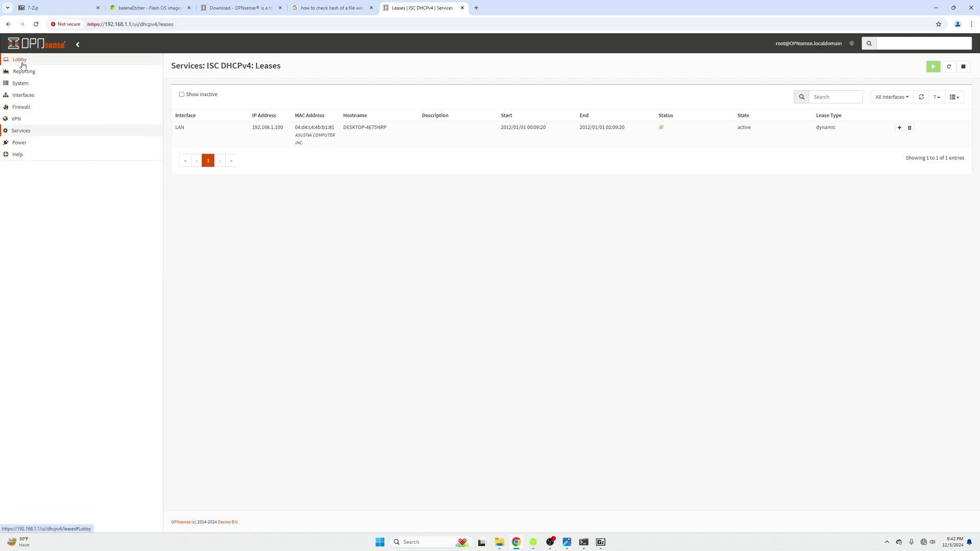
pyautogui.click(27, 75)
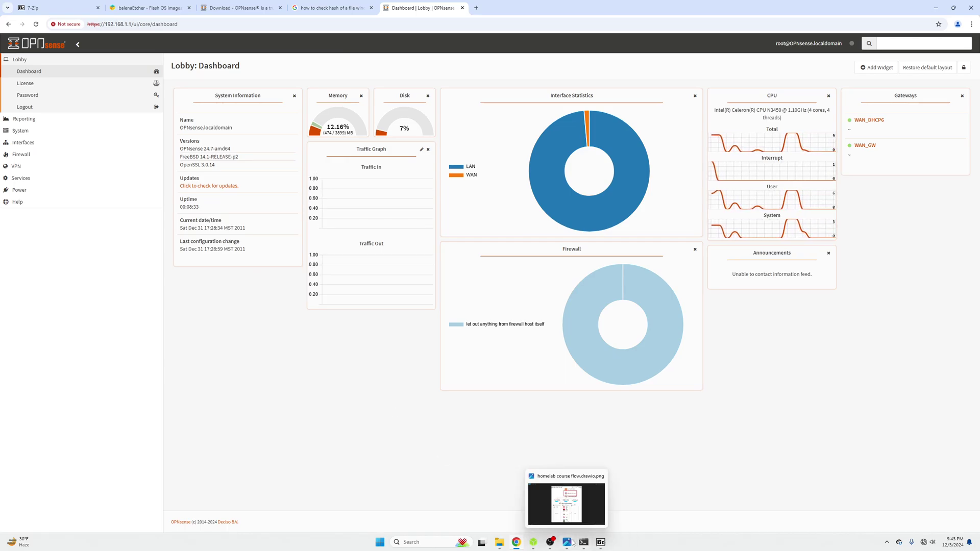
pyautogui.click(580, 480)
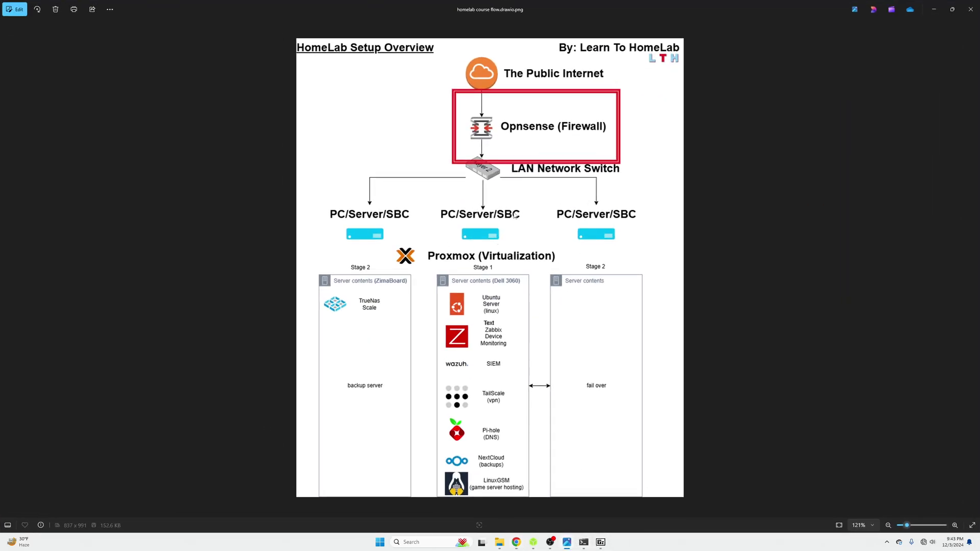